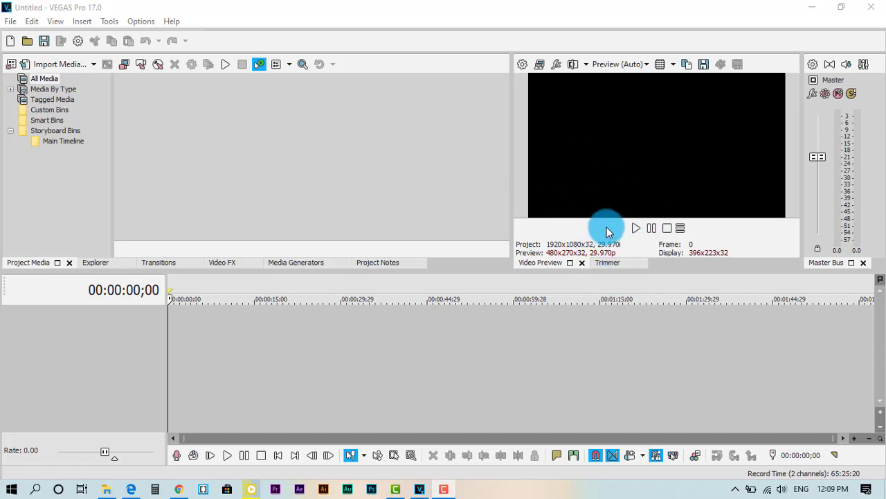
Close the Master Bus, Trimmer and Video Preview windows
{"action": "left_click", "coordinate": [863, 263]}
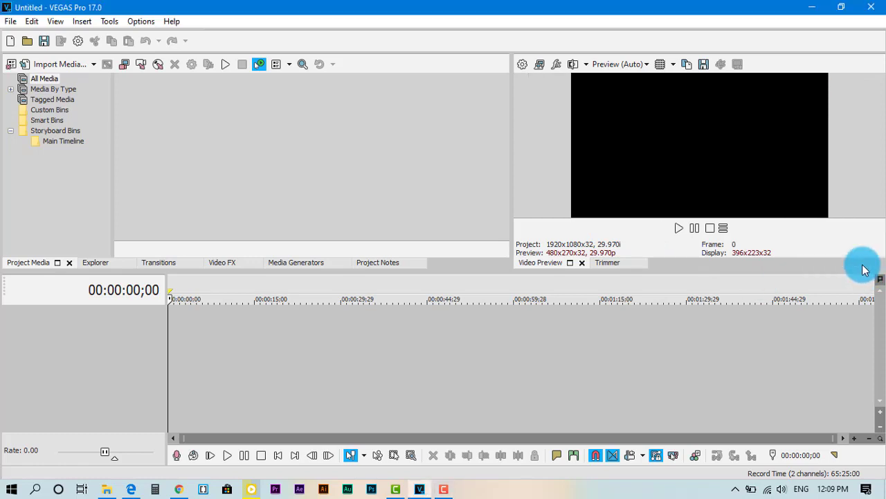
{"action": "left_click", "coordinate": [640, 263]}
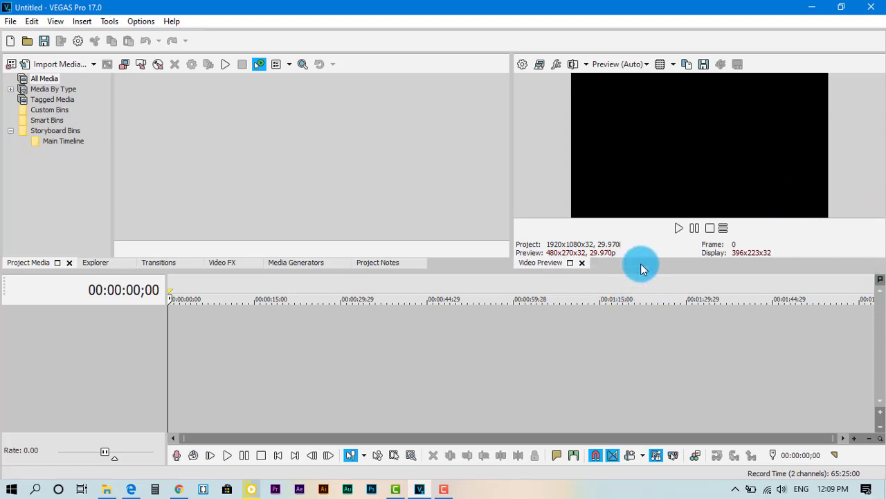
{"action": "left_click", "coordinate": [582, 263]}
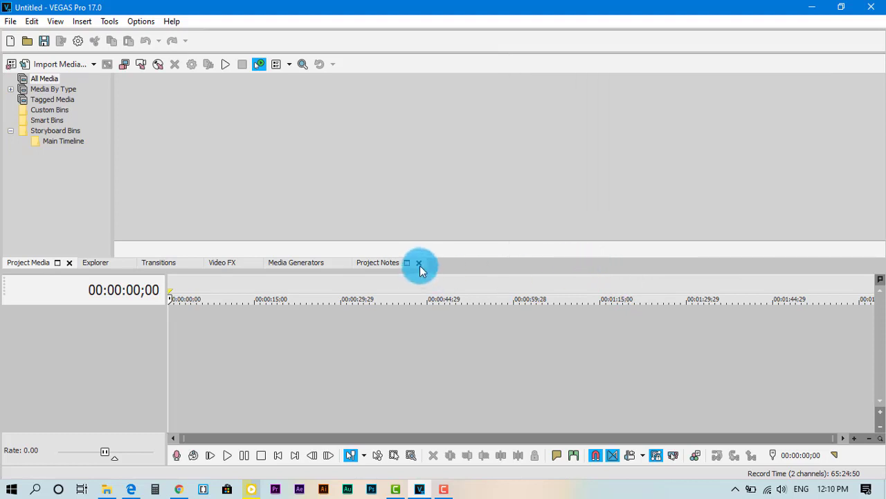
Close the Project Notes, Media Generators, Video FX, Transitions, Explorer and Project Media windows so that only the timeline remains
{"action": "left_click", "coordinate": [421, 267]}
{"action": "left_click", "coordinate": [420, 263]}
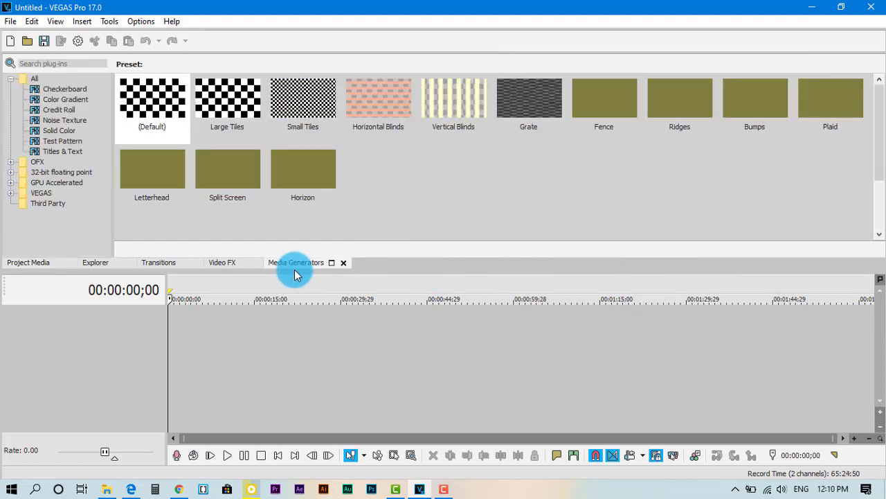
{"action": "left_click", "coordinate": [346, 263]}
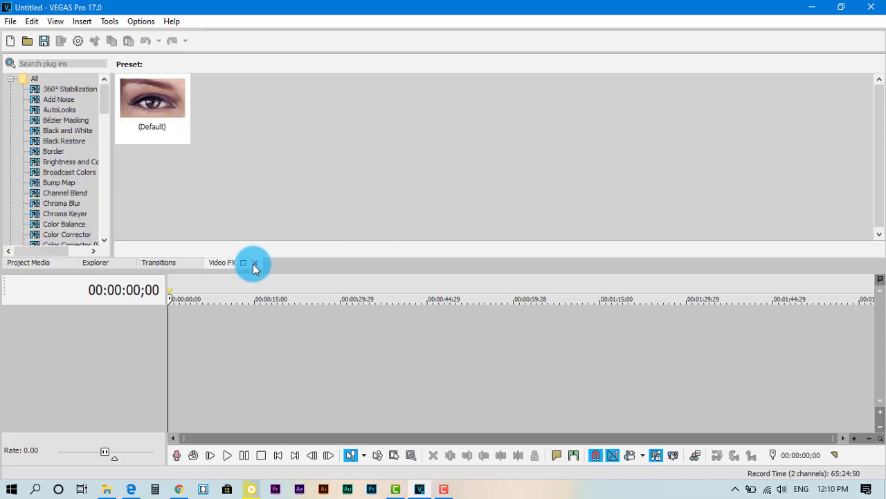
{"action": "left_click", "coordinate": [255, 263]}
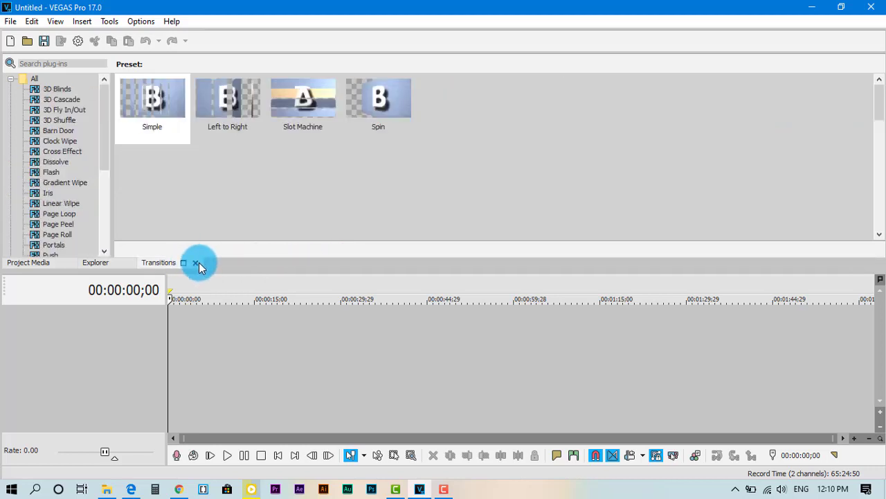
{"action": "left_click", "coordinate": [196, 263]}
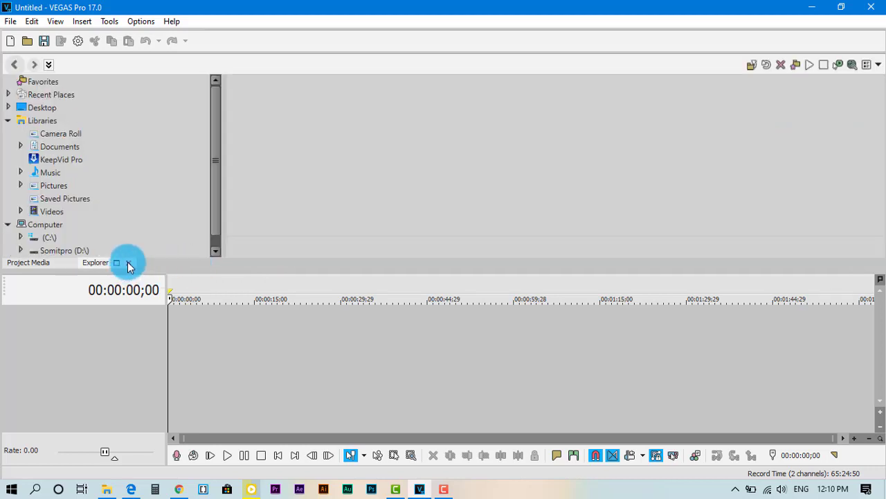
{"action": "left_click", "coordinate": [128, 263]}
{"action": "left_click", "coordinate": [70, 263]}
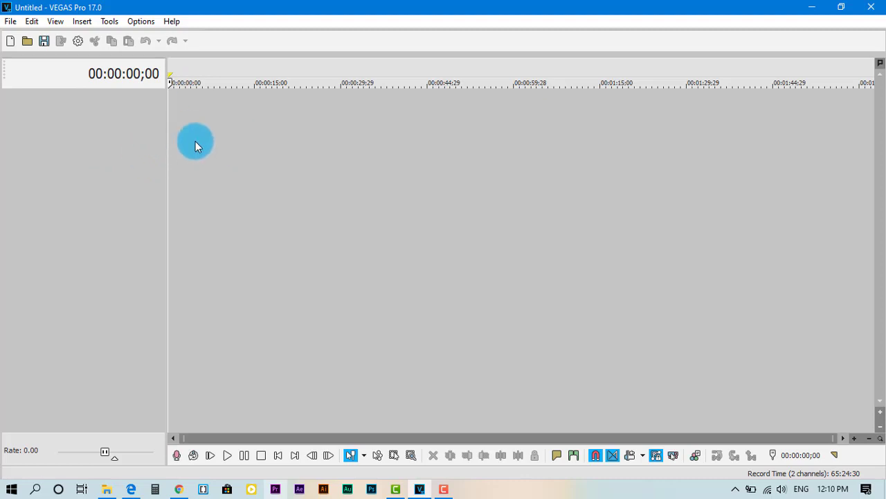
Show the Master Bus and Video Preview windows again
{"action": "left_click", "coordinate": [56, 21]}
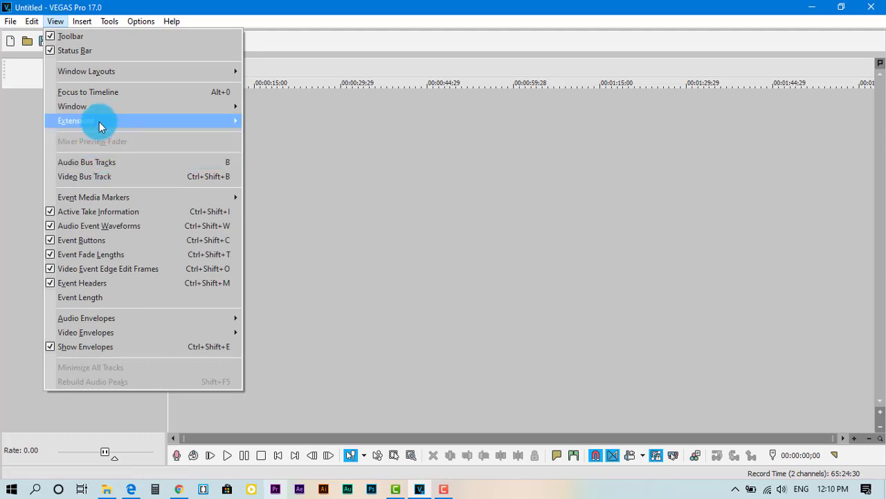
{"action": "mouse_move", "coordinate": [198, 104]}
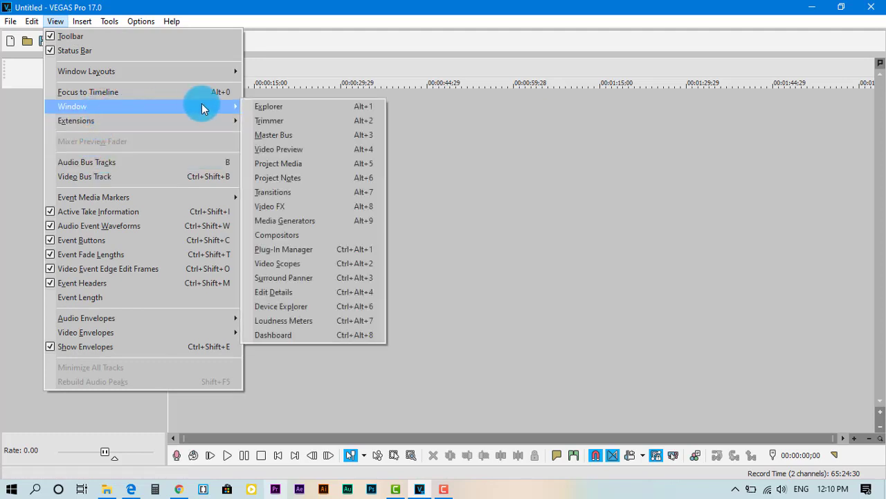
{"action": "left_click", "coordinate": [295, 135]}
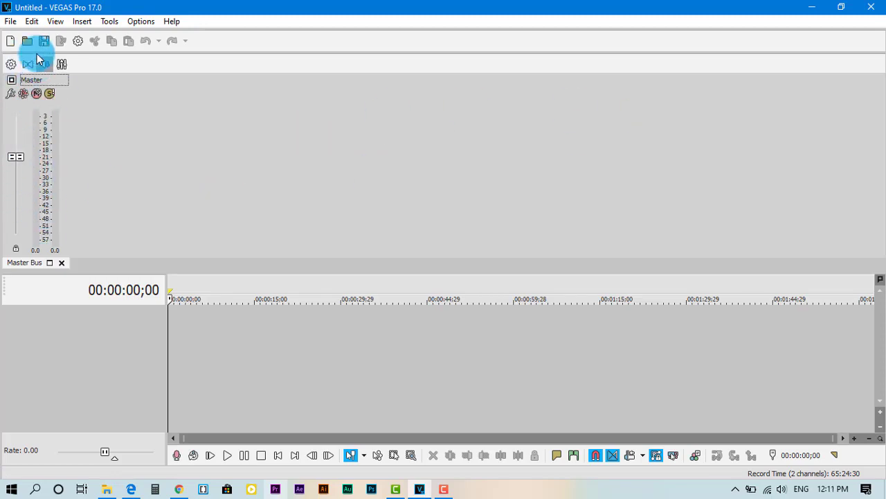
{"action": "left_click", "coordinate": [57, 25]}
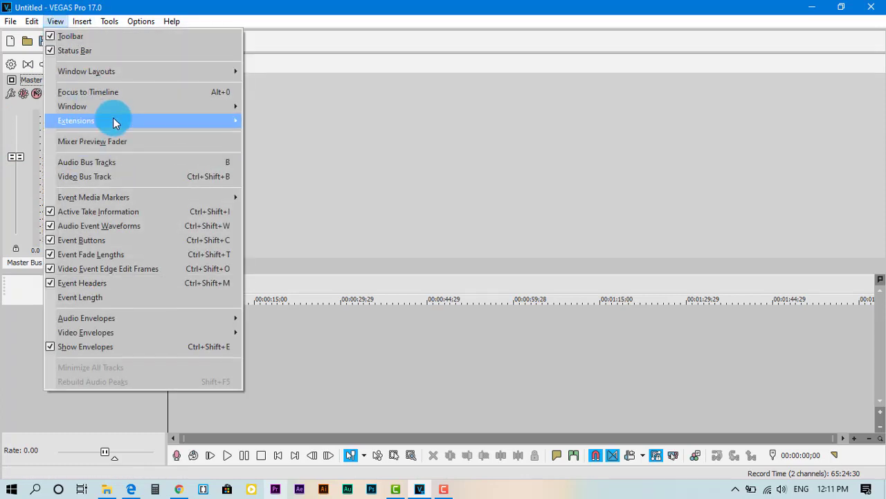
{"action": "mouse_move", "coordinate": [244, 109]}
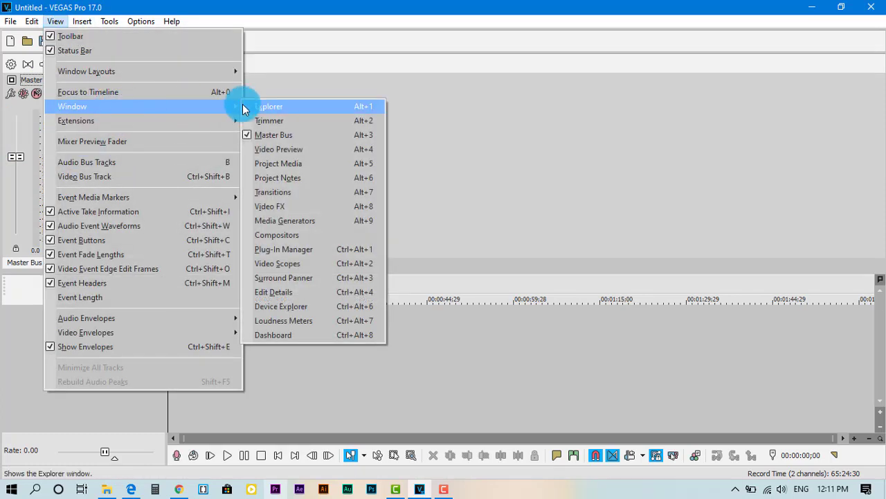
{"action": "left_click", "coordinate": [298, 149]}
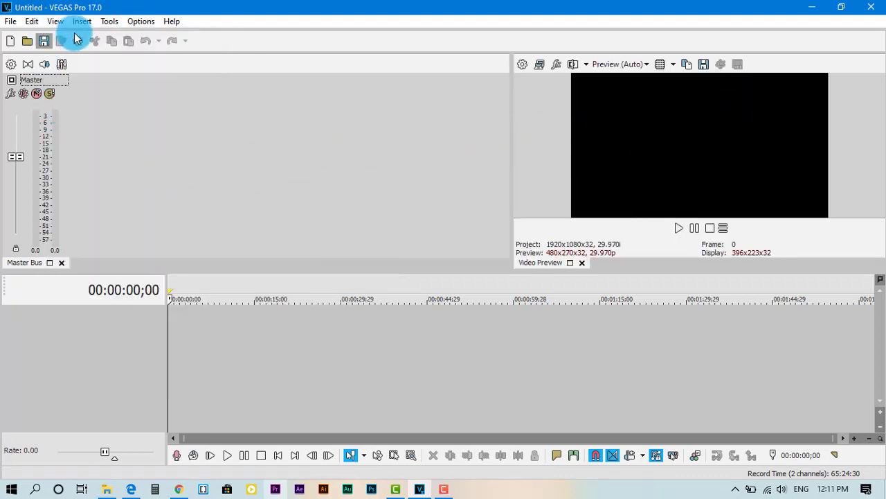
Show the Project Media window, view the Master Bus docked beside it, and return to Project Media
{"action": "left_click", "coordinate": [55, 23]}
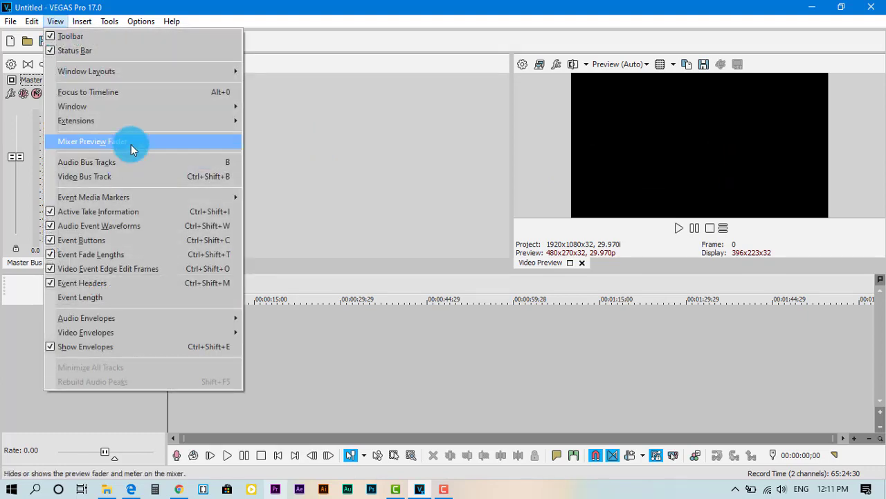
{"action": "mouse_move", "coordinate": [149, 106]}
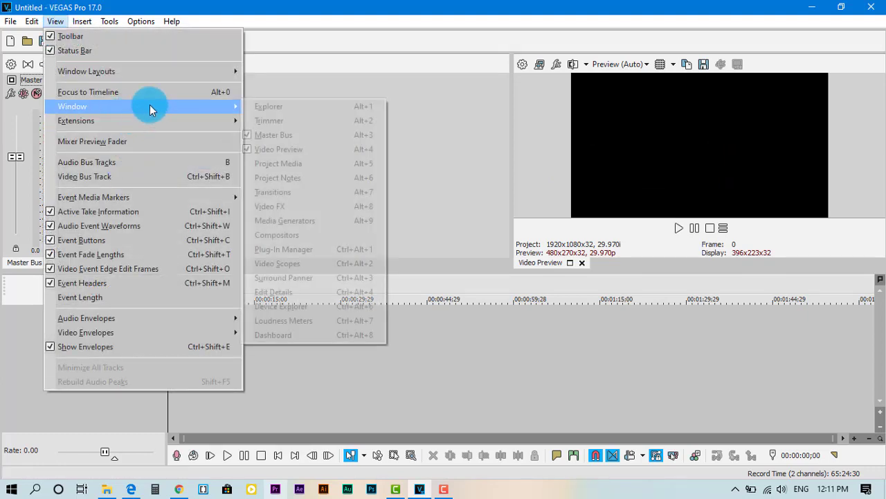
{"action": "left_click", "coordinate": [321, 166]}
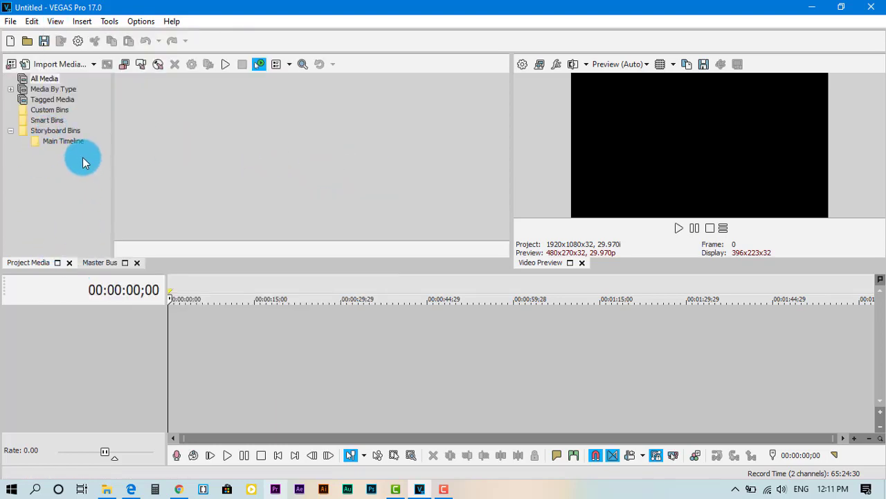
{"action": "left_click", "coordinate": [101, 264]}
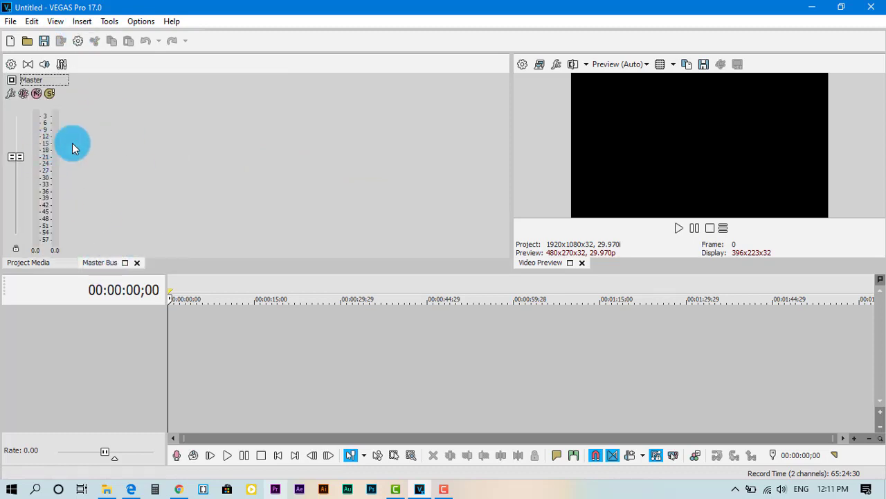
{"action": "left_click", "coordinate": [31, 264]}
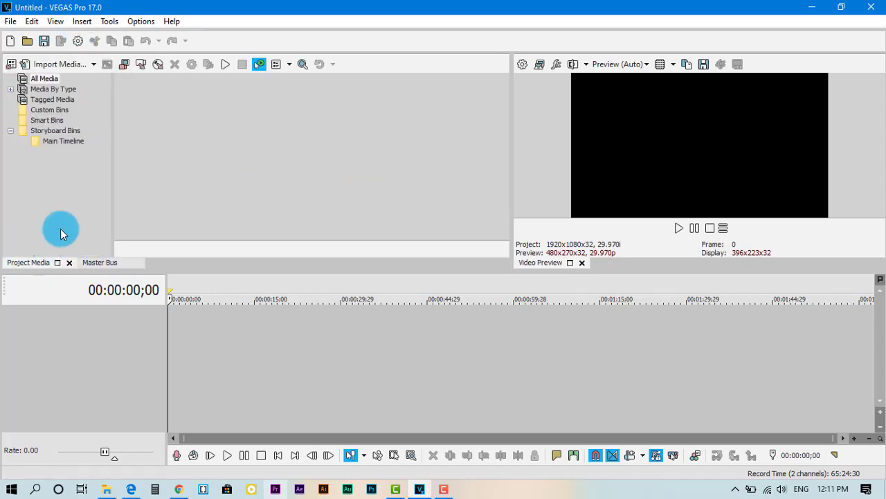
Restore the Video FX, Transitions and Media Generators windows to the workspace
{"action": "left_click", "coordinate": [56, 23]}
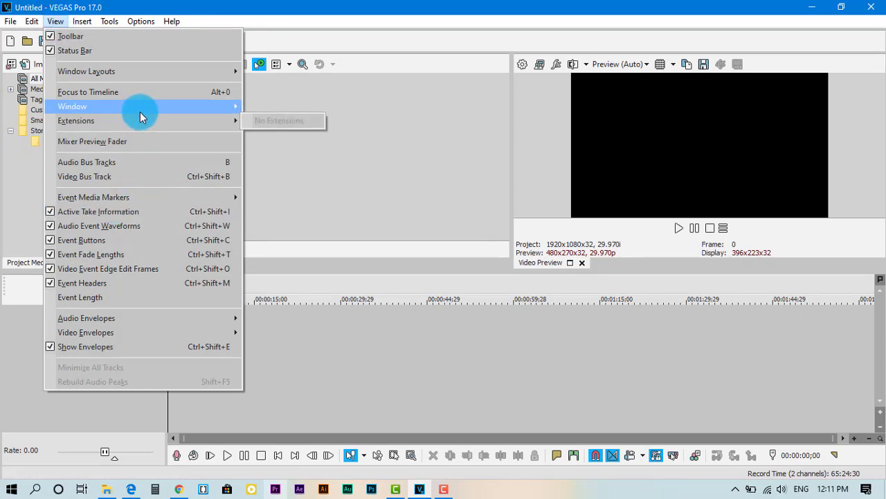
{"action": "mouse_move", "coordinate": [140, 109]}
{"action": "left_click", "coordinate": [323, 208]}
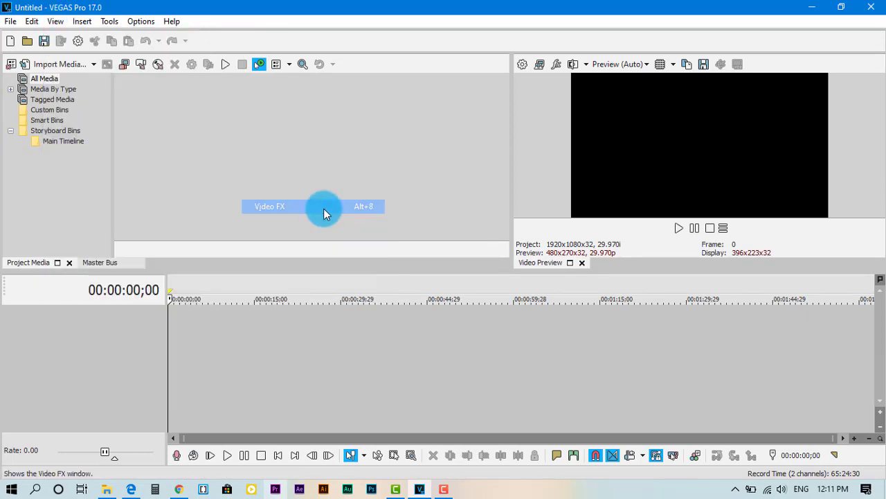
{"action": "left_click", "coordinate": [66, 22]}
{"action": "mouse_move", "coordinate": [194, 108]}
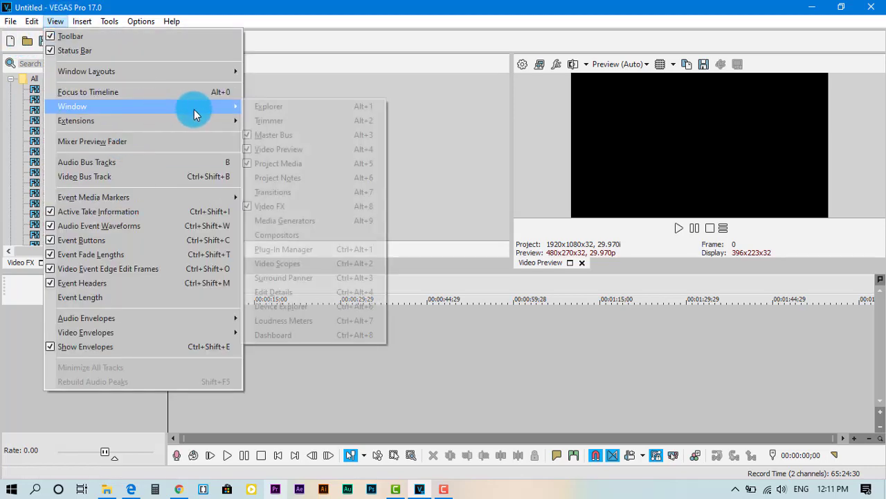
{"action": "left_click", "coordinate": [310, 198]}
{"action": "left_click", "coordinate": [53, 22]}
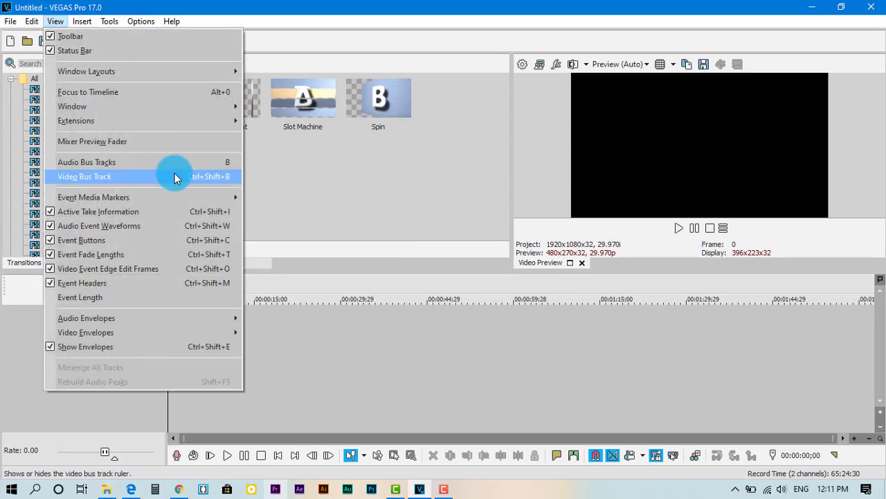
{"action": "mouse_move", "coordinate": [165, 119]}
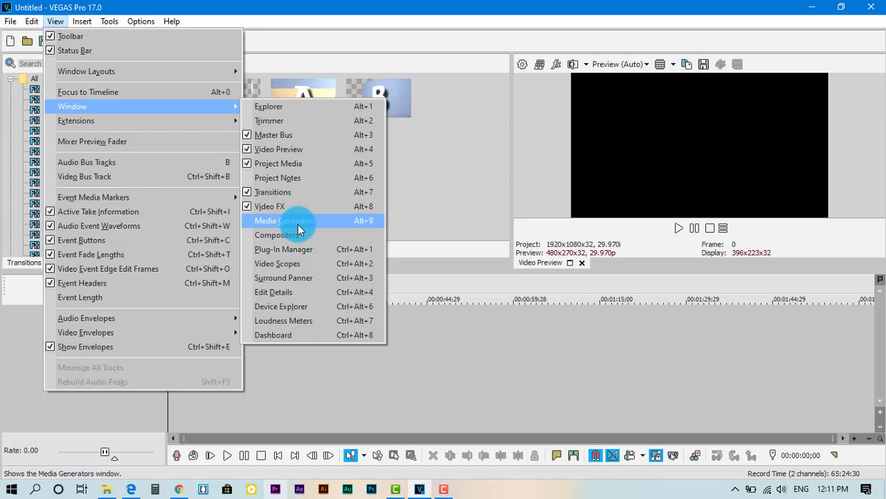
{"action": "left_click", "coordinate": [297, 222]}
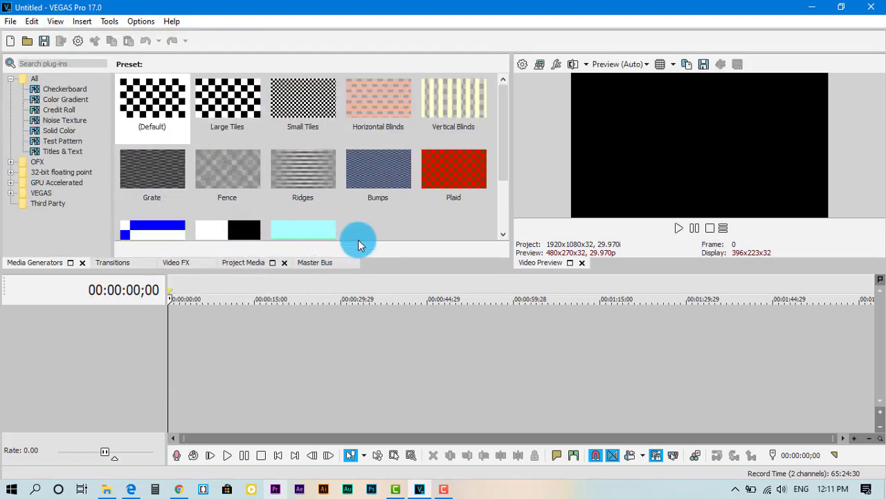
Undock the Master Bus from the tabbed group and dock it on the far side of the Video Preview
{"action": "left_click", "coordinate": [300, 265]}
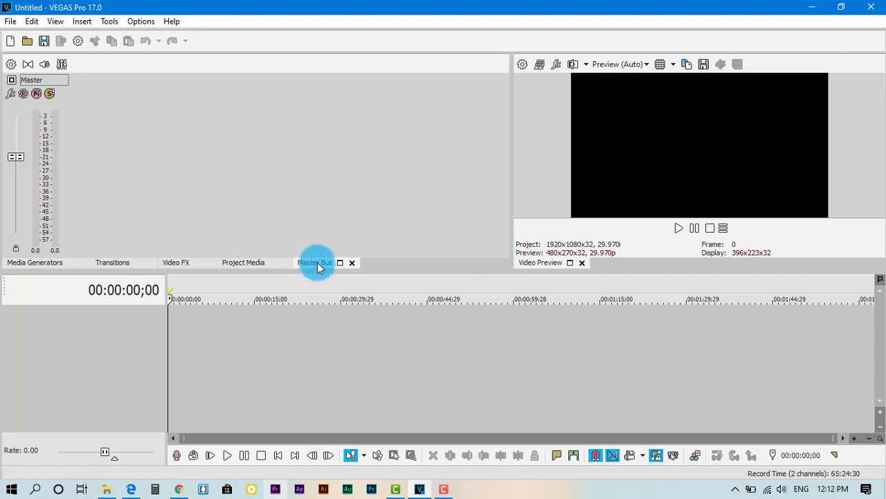
{"action": "left_click_drag", "start_coordinate": [317, 263], "coordinate": [369, 209]}
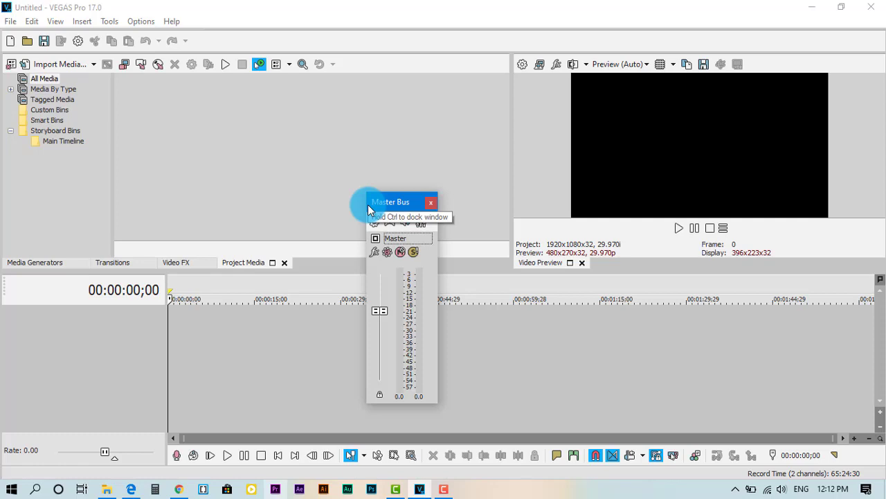
{"action": "left_click_drag", "start_coordinate": [368, 210], "coordinate": [388, 208]}
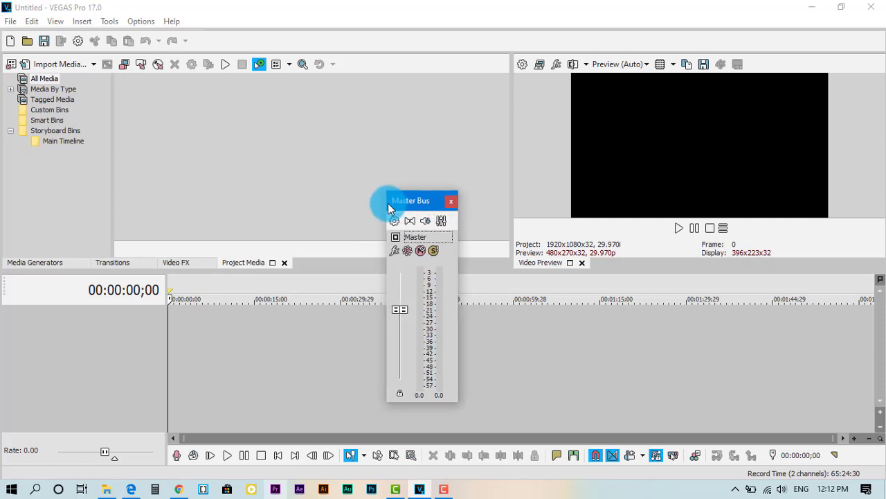
{"action": "left_click_drag", "start_coordinate": [389, 208], "coordinate": [545, 92]}
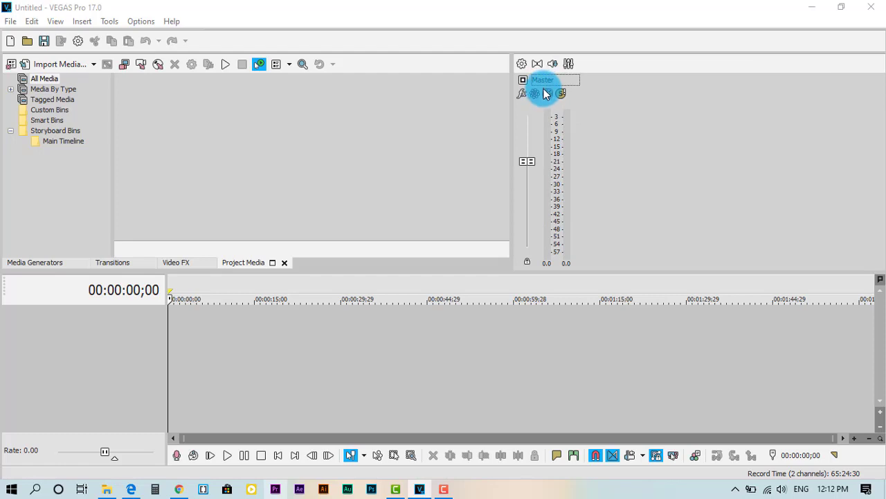
{"action": "left_click_drag", "start_coordinate": [545, 97], "coordinate": [837, 85]}
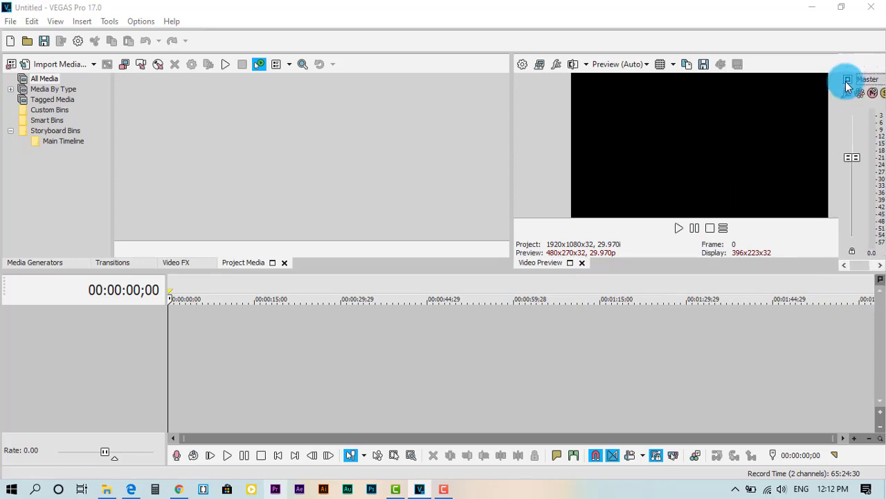
{"action": "left_click", "coordinate": [844, 84]}
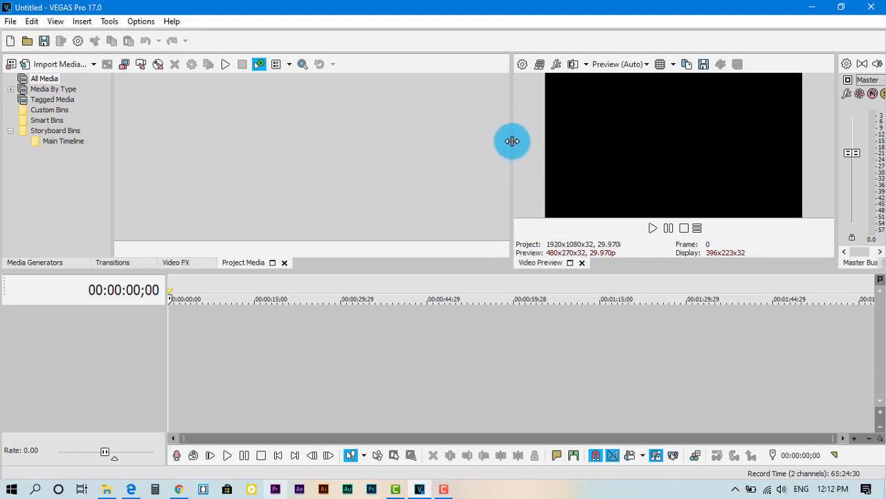
Resize the docked windows so that the Video Preview takes space from Project Media and the Master Bus controls fit fully
{"action": "left_click_drag", "start_coordinate": [512, 141], "coordinate": [511, 142]}
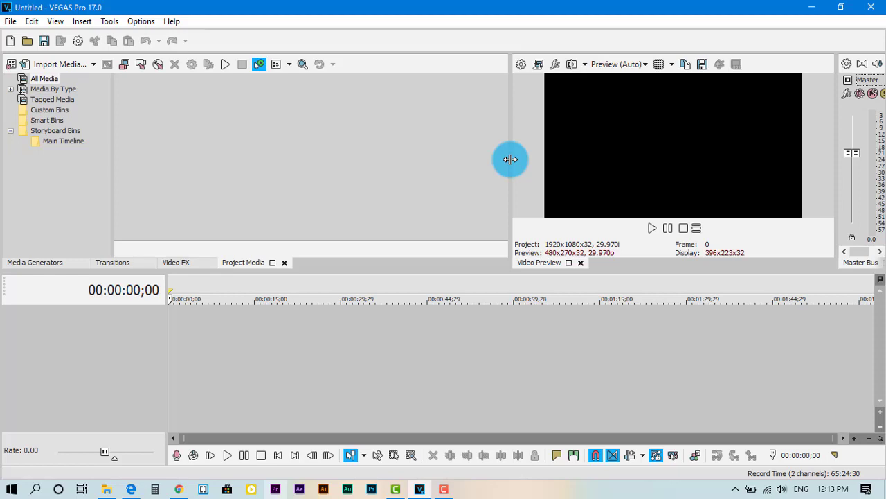
{"action": "left_click_drag", "start_coordinate": [509, 160], "coordinate": [452, 155]}
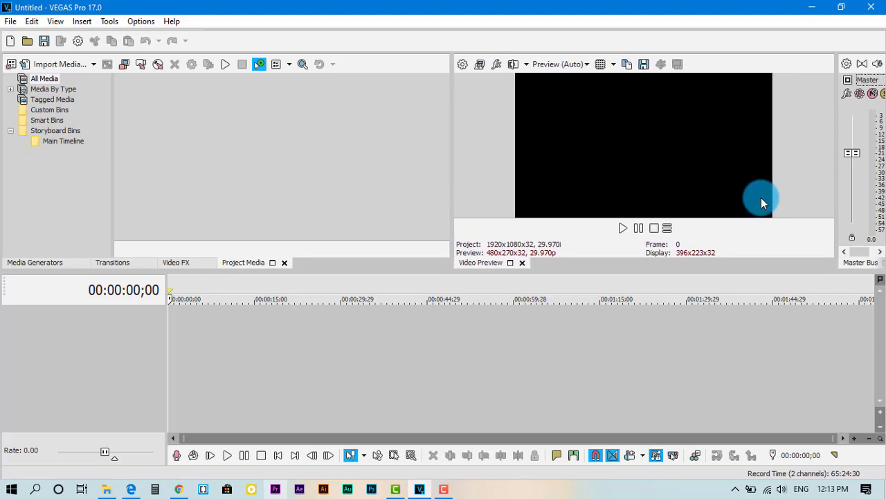
{"action": "left_click_drag", "start_coordinate": [836, 155], "coordinate": [816, 154]}
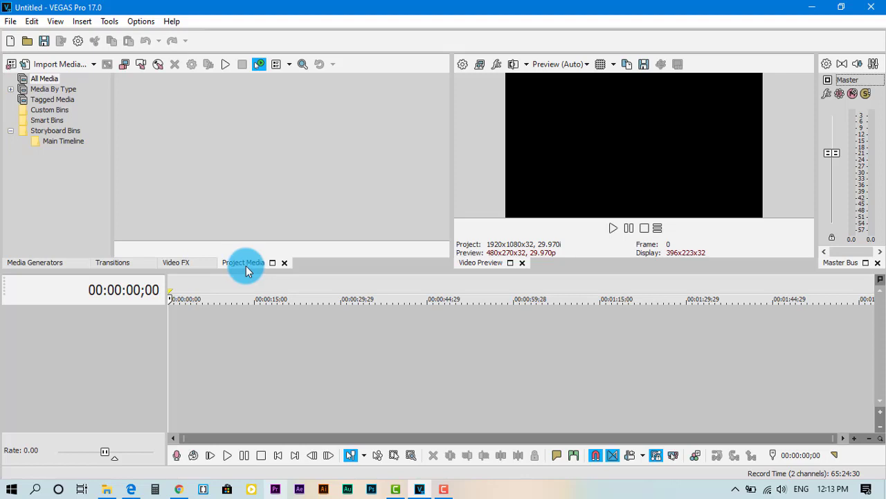
Reorder the tabbed windows so that Project Media sits beside Media Generators at the start of the group
{"action": "left_click_drag", "start_coordinate": [245, 266], "coordinate": [45, 265]}
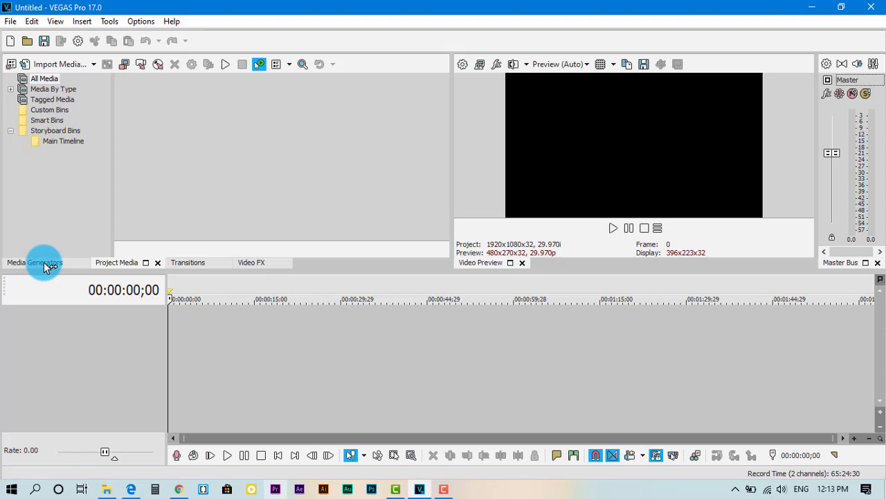
{"action": "mouse_move", "coordinate": [45, 266]}
{"action": "left_mouse_down"}
{"action": "mouse_move", "coordinate": [16, 260]}
{"action": "mouse_move", "coordinate": [52, 264]}
{"action": "left_mouse_up"}
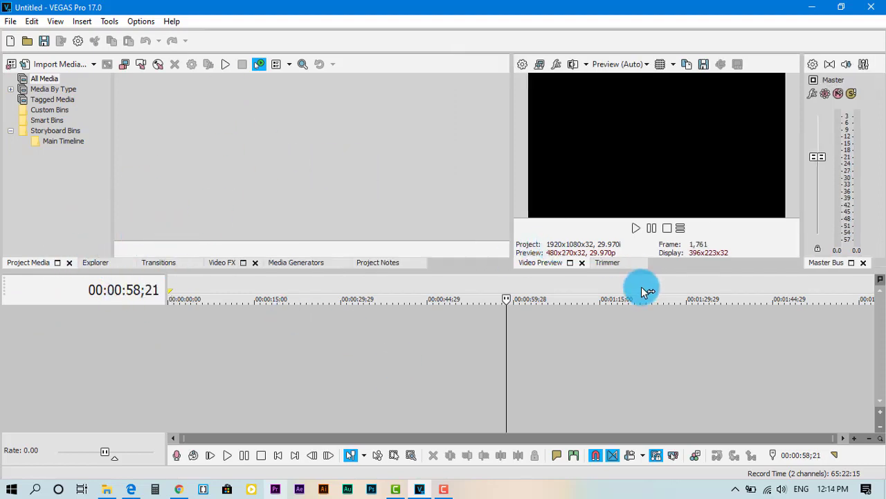
Close the Trimmer, Video Preview and Master Bus windows
{"action": "left_click", "coordinate": [634, 263]}
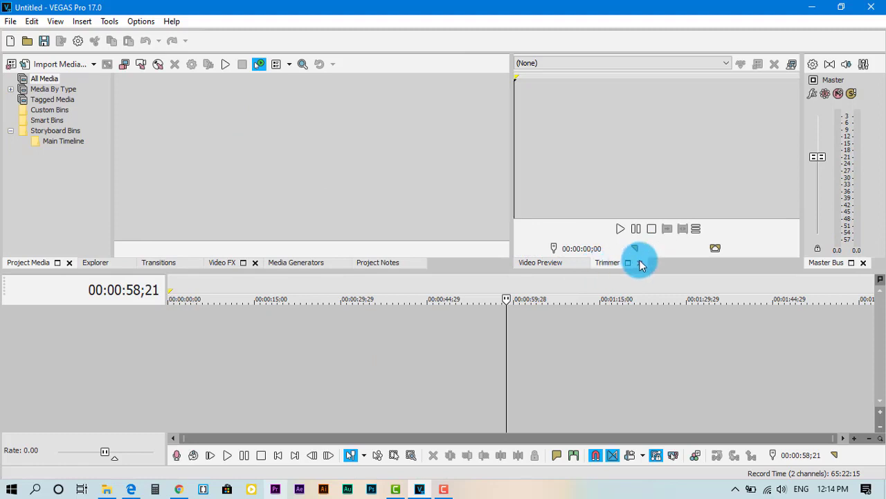
{"action": "left_click", "coordinate": [640, 263]}
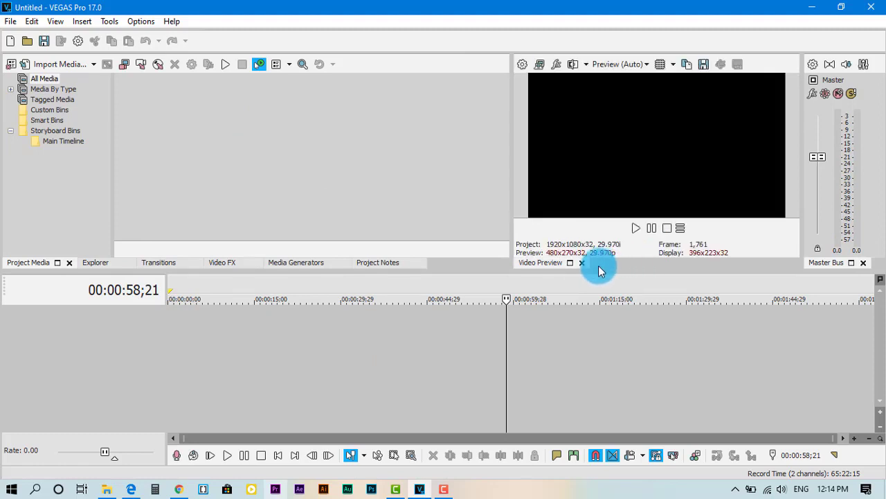
{"action": "left_click", "coordinate": [582, 264]}
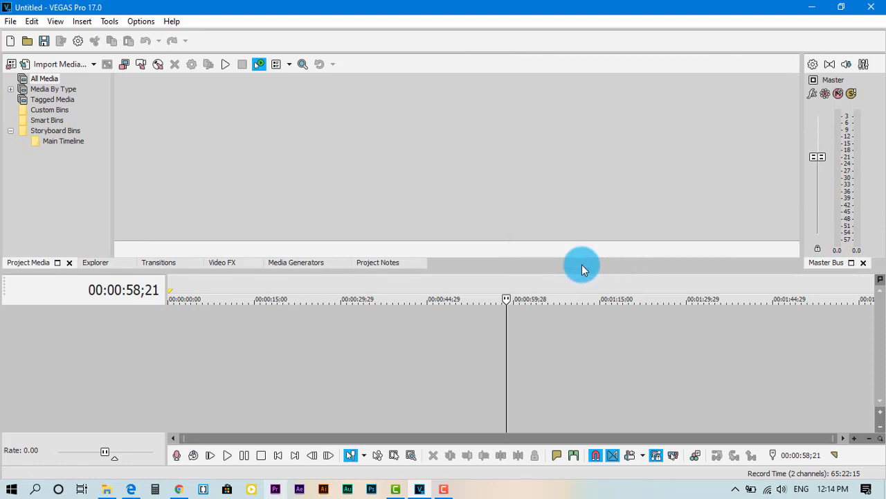
{"action": "left_click", "coordinate": [863, 264]}
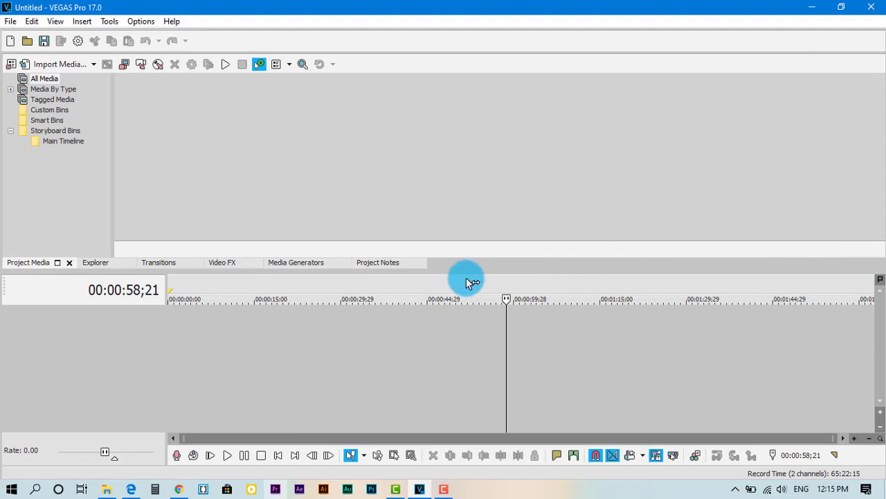
Close the Project Notes, Media Generators, Video FX, Transitions, Explorer and Project Media windows so that only the timeline remains
{"action": "left_click", "coordinate": [424, 264]}
{"action": "left_click", "coordinate": [418, 263]}
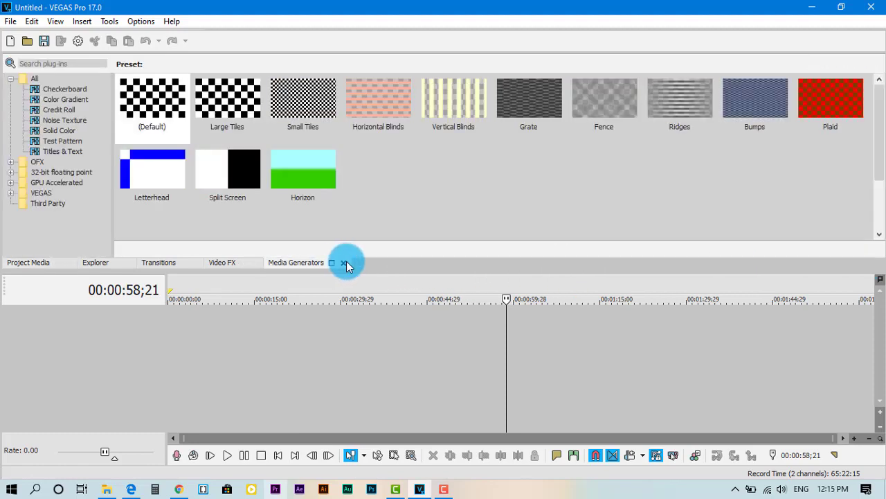
{"action": "left_click", "coordinate": [344, 262]}
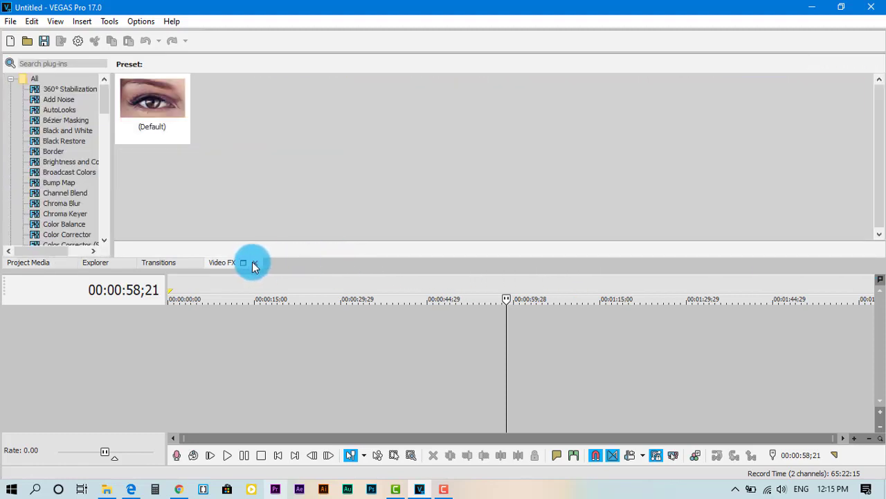
{"action": "left_click", "coordinate": [257, 263]}
{"action": "left_click", "coordinate": [195, 262]}
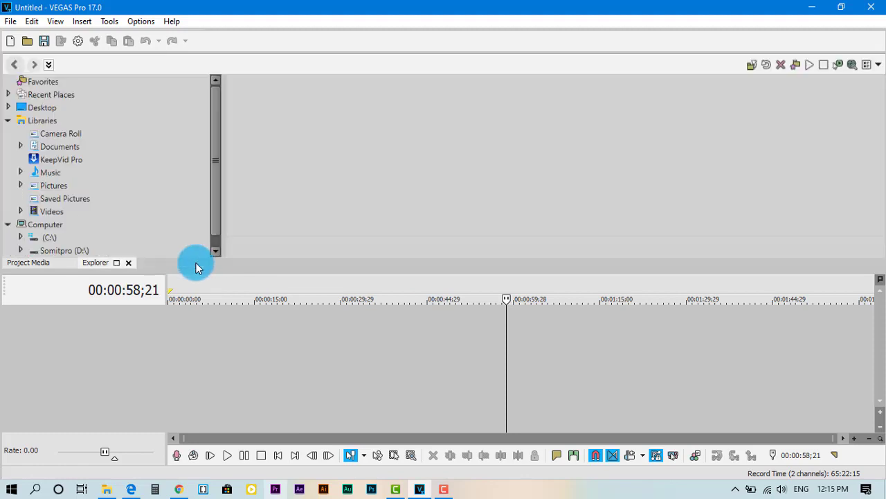
{"action": "left_click", "coordinate": [129, 263]}
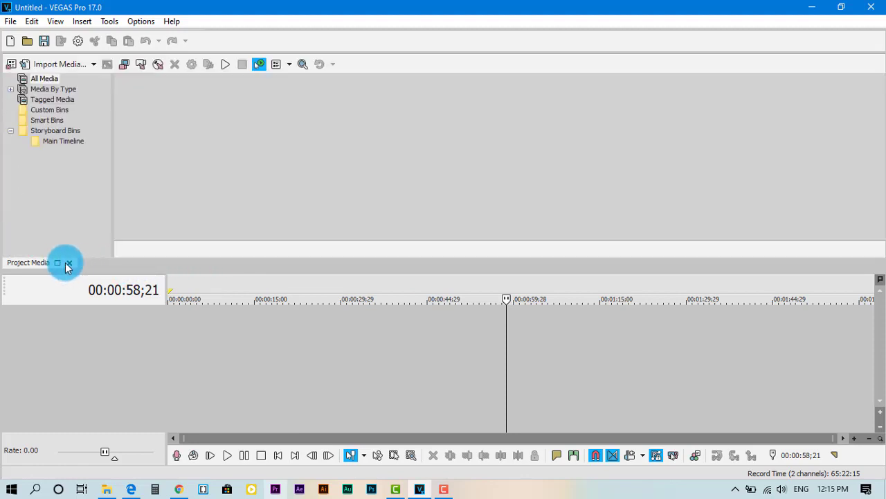
{"action": "left_click", "coordinate": [70, 262]}
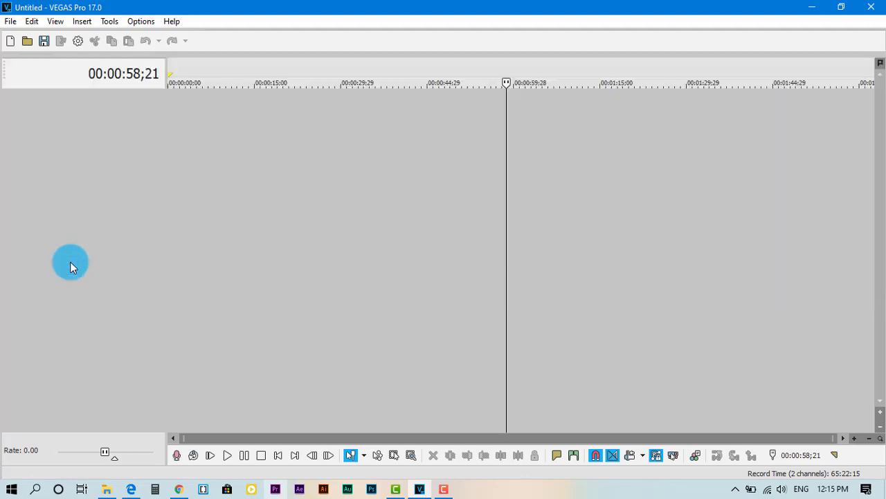
Move the timeline cursor back to the start of the project at 00:00:00;00
{"action": "left_click", "coordinate": [174, 76]}
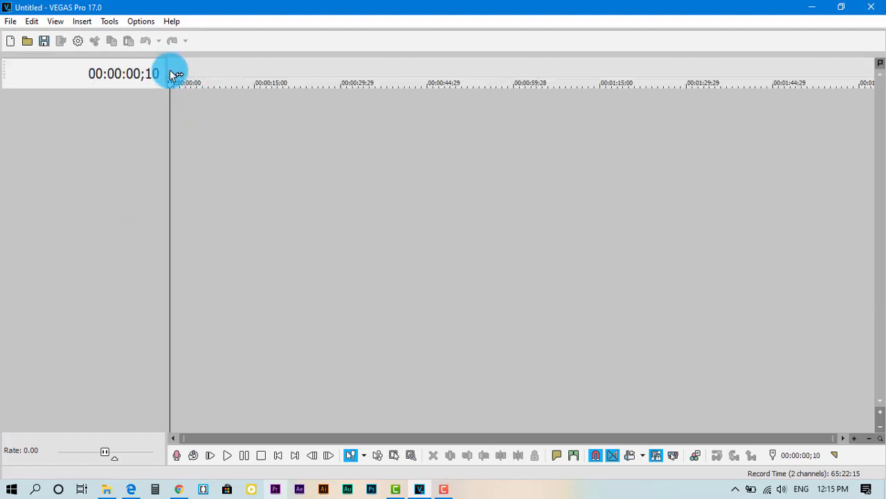
{"action": "key", "text": "Left"}
{"action": "key", "text": "Left"}
{"action": "key", "text": "Left"}
{"action": "key", "text": "Left"}
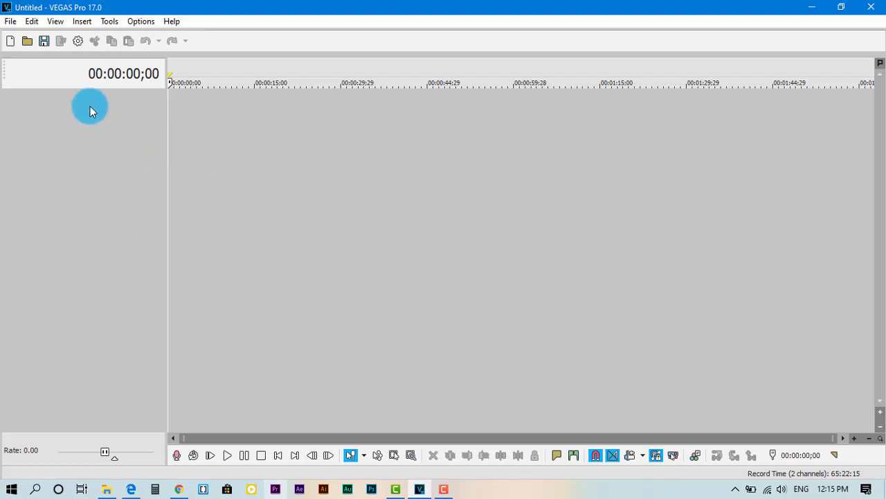
Bring back all the closed windows by applying the Default Layout from the window layouts
{"action": "left_click", "coordinate": [54, 22]}
{"action": "mouse_move", "coordinate": [153, 108]}
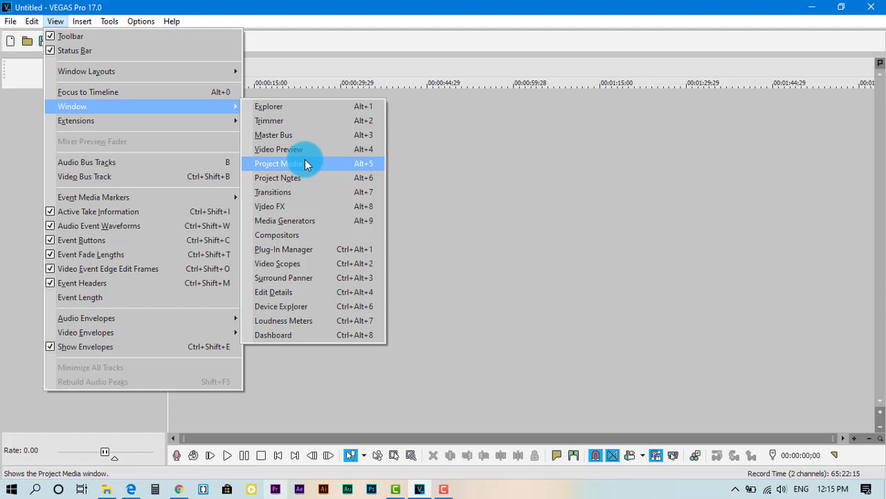
{"action": "mouse_move", "coordinate": [205, 75]}
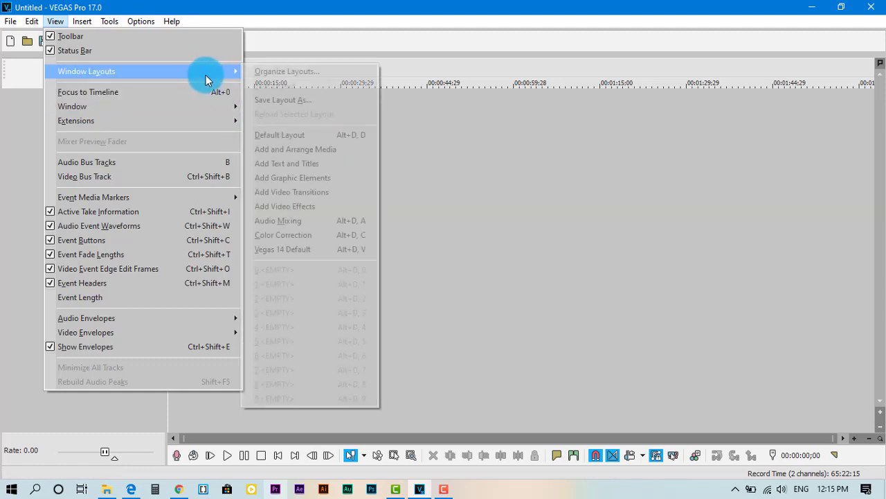
{"action": "left_click", "coordinate": [284, 139]}
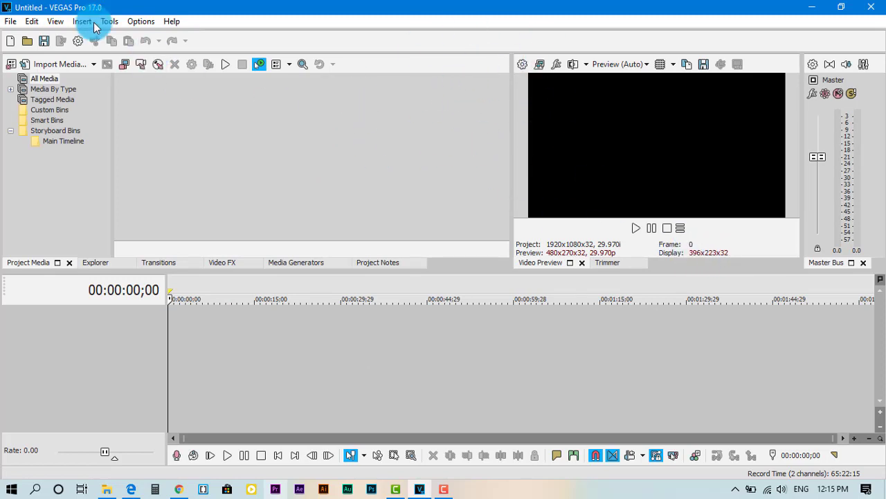
Apply the Default Layout again and place the timeline cursor at about 00:01:08;27
{"action": "left_click", "coordinate": [55, 21]}
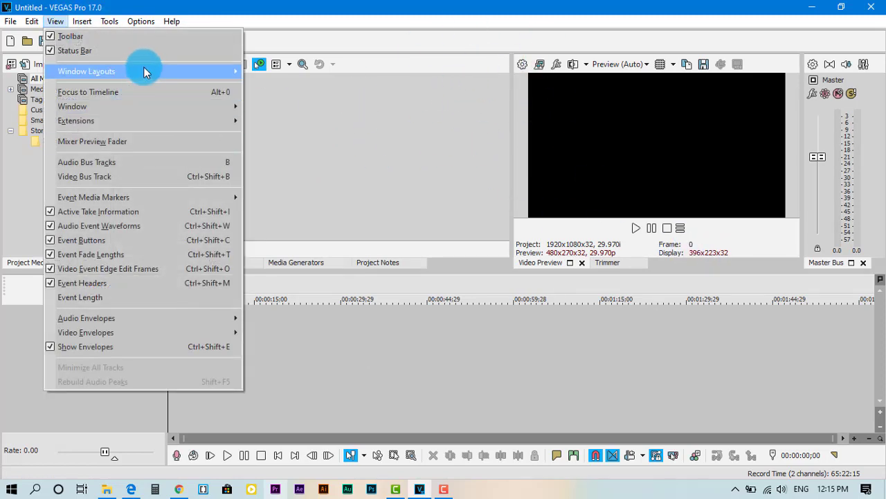
{"action": "mouse_move", "coordinate": [144, 67]}
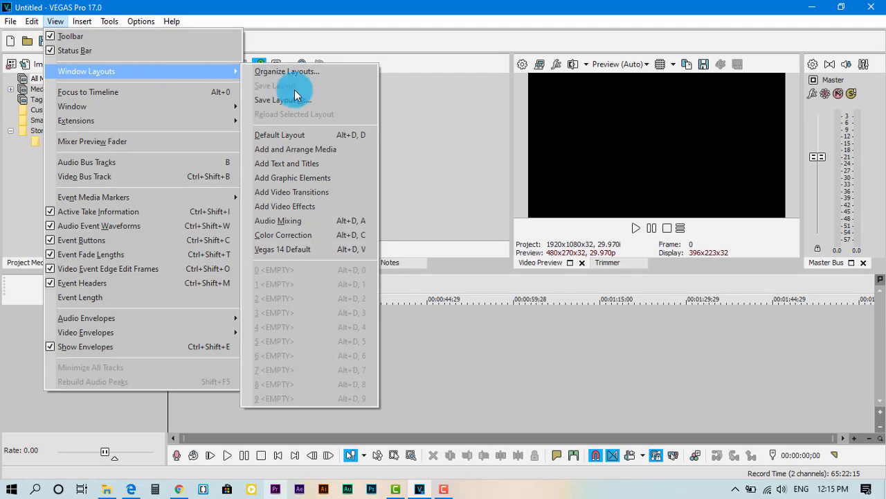
{"action": "left_click", "coordinate": [363, 136]}
{"action": "left_click", "coordinate": [565, 388]}
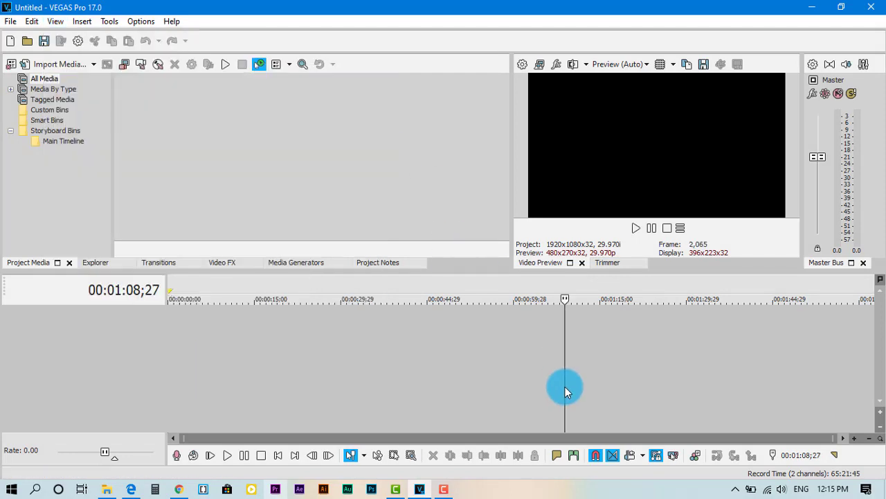
Close the Master Bus, Trimmer and Video Preview windows again
{"action": "left_click", "coordinate": [863, 263]}
{"action": "left_click", "coordinate": [582, 264]}
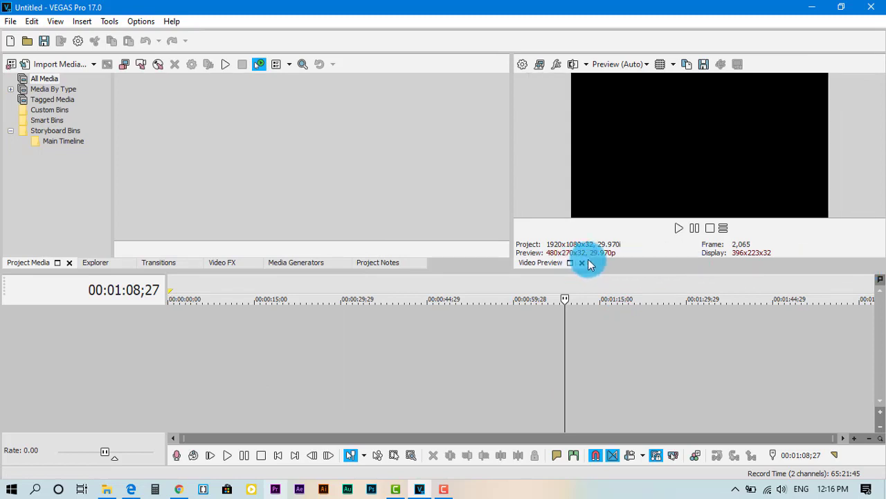
{"action": "left_click", "coordinate": [584, 265]}
Close the remaining tabbed windows: Project Notes, Media Generators, Video FX, Transitions, Project Media and Explorer
{"action": "left_click", "coordinate": [416, 265]}
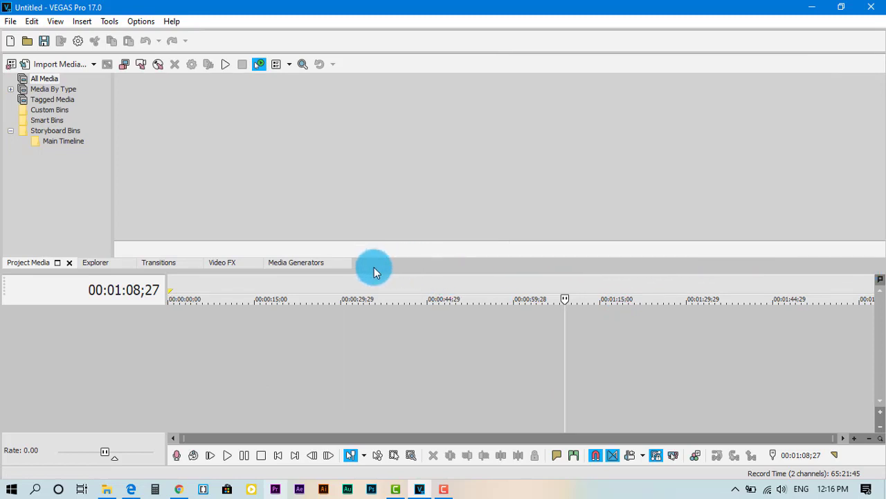
{"action": "left_click", "coordinate": [343, 266]}
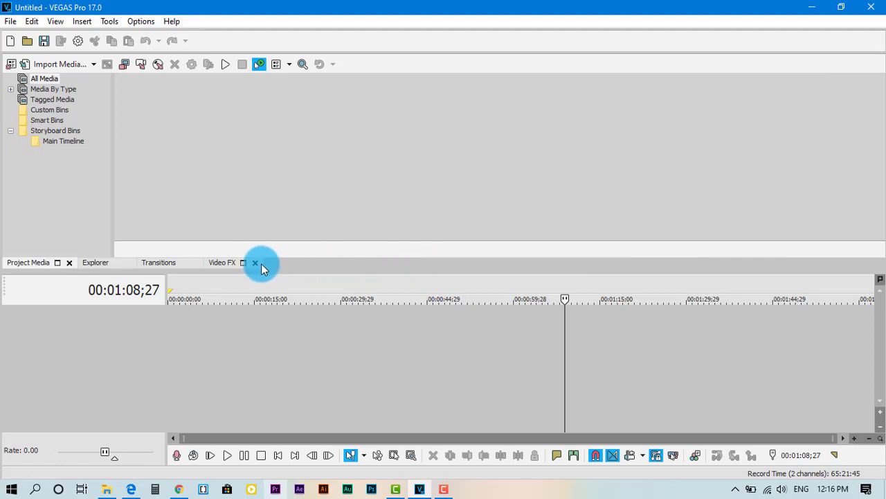
{"action": "left_click", "coordinate": [253, 265]}
{"action": "left_click", "coordinate": [197, 263]}
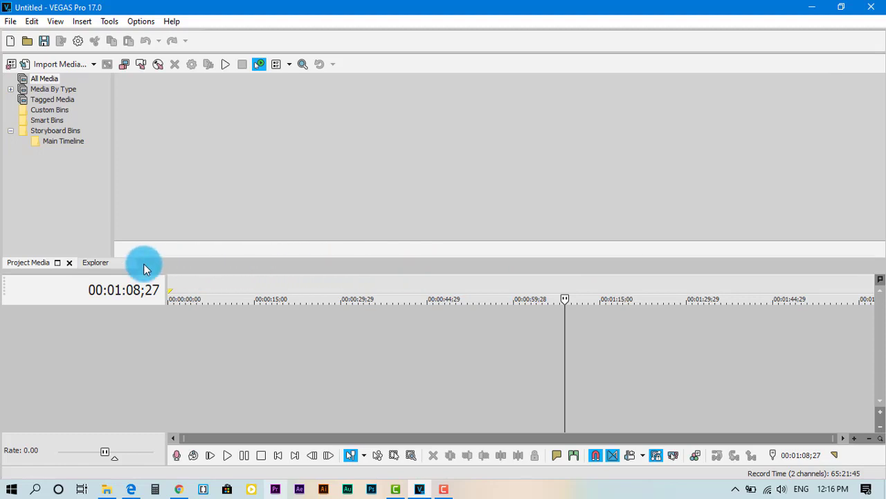
{"action": "left_click", "coordinate": [69, 263]}
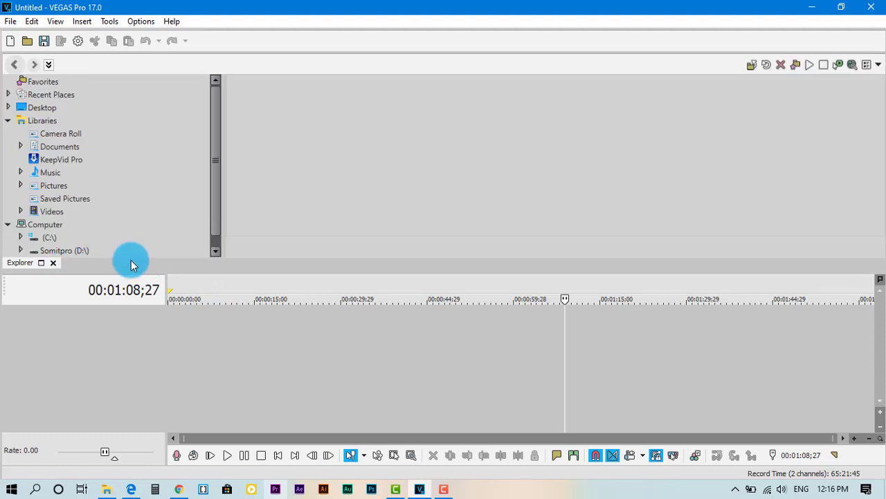
{"action": "left_click", "coordinate": [54, 264]}
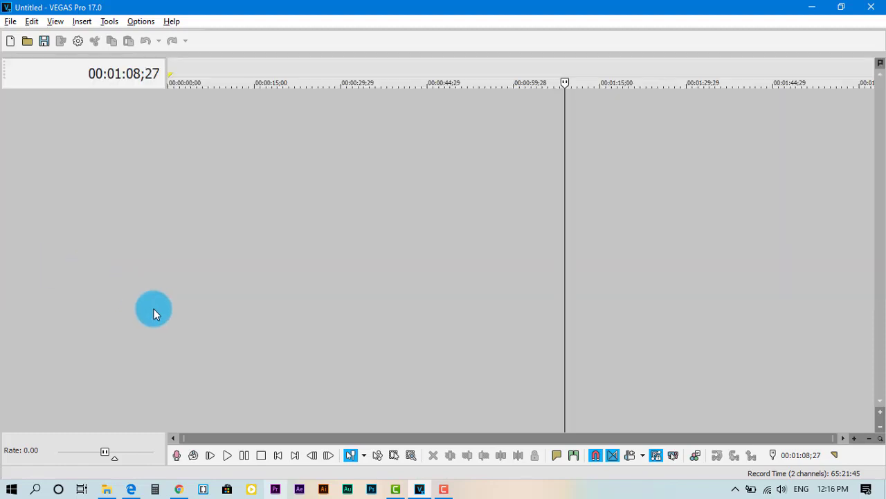
Restore the Default Layout and close the Trimmer window
{"action": "key", "text": "alt+d"}
{"action": "key", "text": "d"}
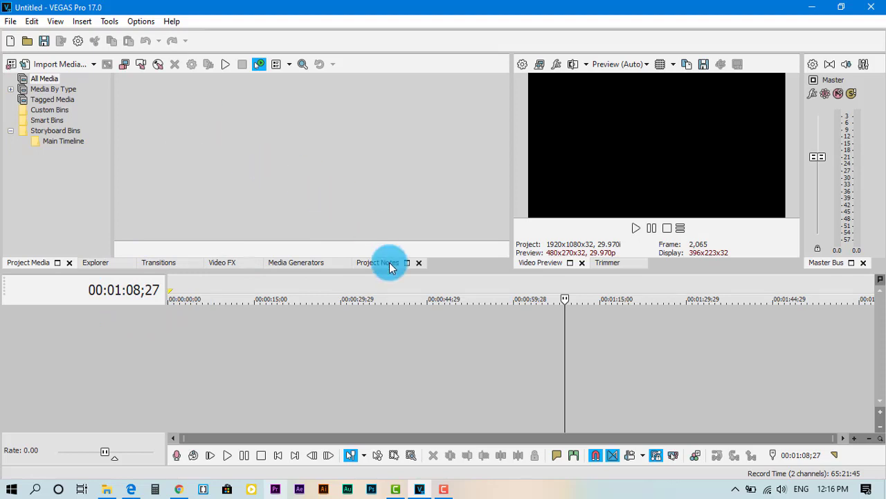
{"action": "left_click", "coordinate": [639, 263]}
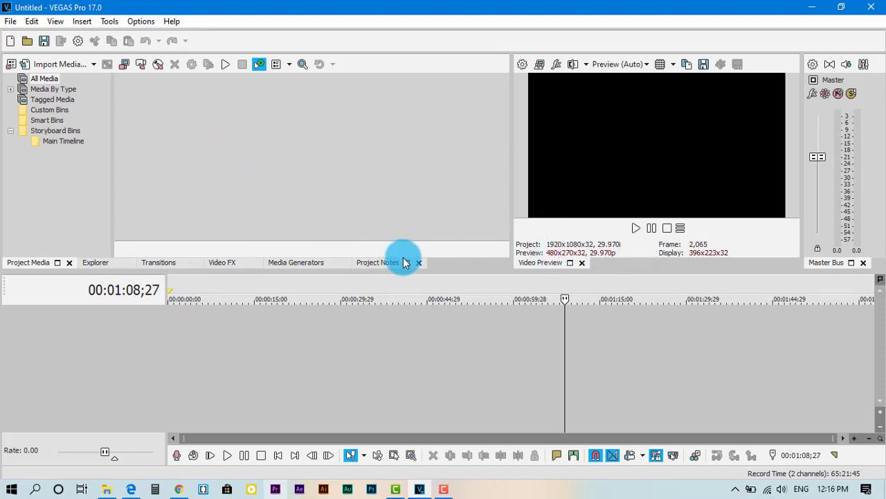
Dock the Transitions window separately between the tabbed group and the Video Preview, and widen it by narrowing the tabbed group
{"action": "left_click", "coordinate": [159, 264]}
{"action": "left_click_drag", "start_coordinate": [159, 264], "coordinate": [337, 64]}
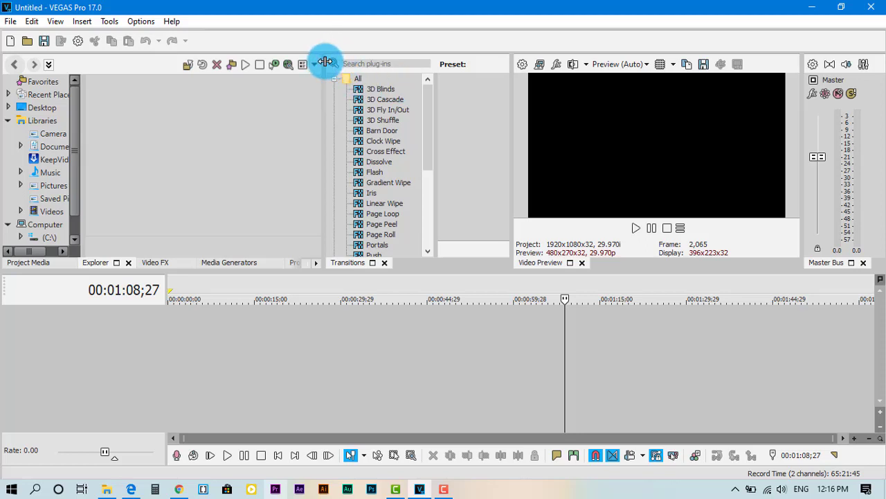
{"action": "left_click_drag", "start_coordinate": [323, 60], "coordinate": [294, 61]}
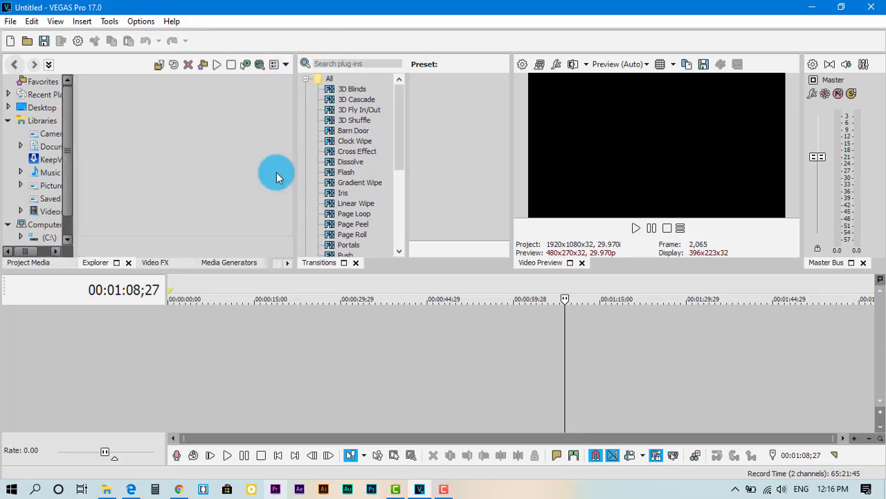
View the 3D Shuffle and Clock Wipe transition presets and show Project Media in the neighbouring tabbed group
{"action": "left_click", "coordinate": [349, 120]}
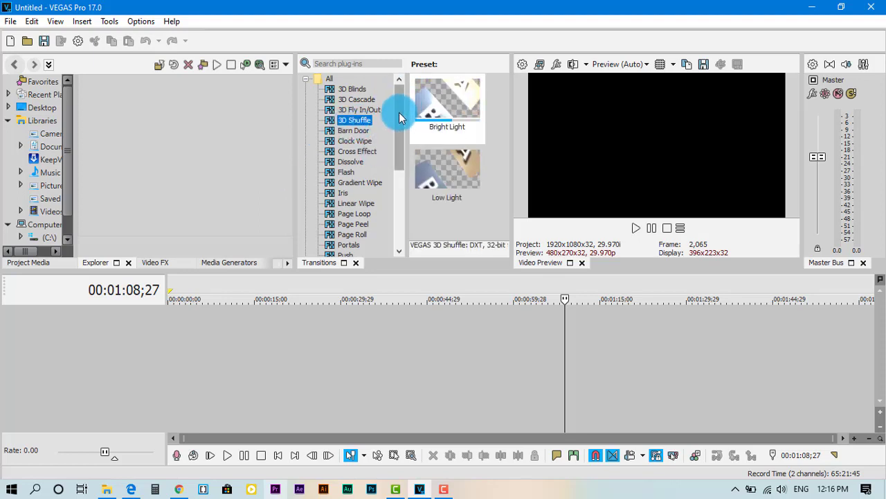
{"action": "mouse_move", "coordinate": [399, 113]}
{"action": "left_mouse_down"}
{"action": "mouse_move", "coordinate": [399, 137]}
{"action": "mouse_move", "coordinate": [399, 112]}
{"action": "left_mouse_up"}
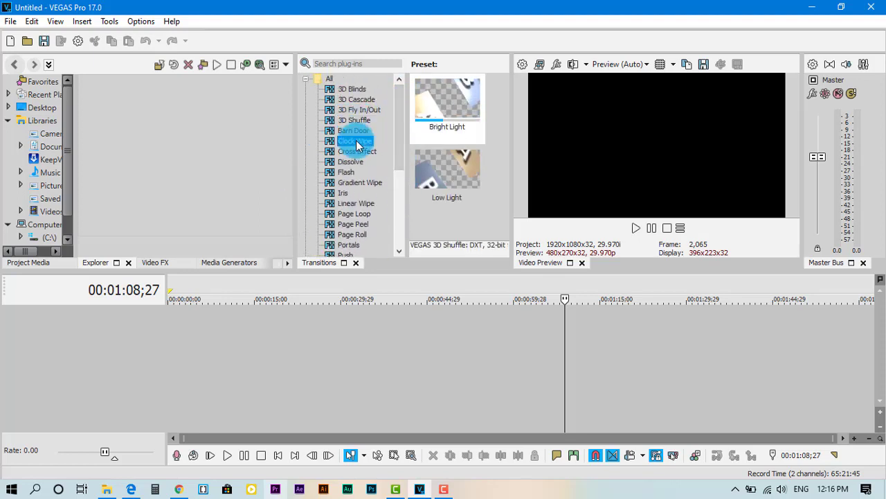
{"action": "left_click", "coordinate": [352, 141]}
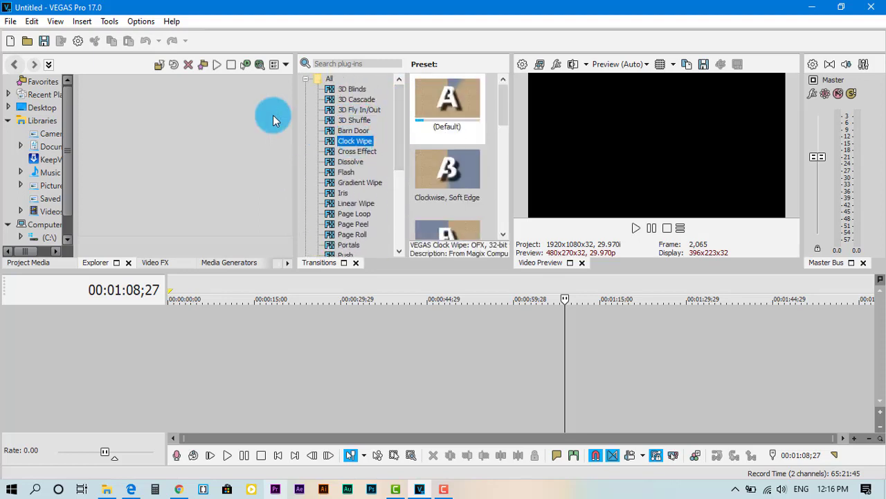
{"action": "left_click", "coordinate": [37, 266]}
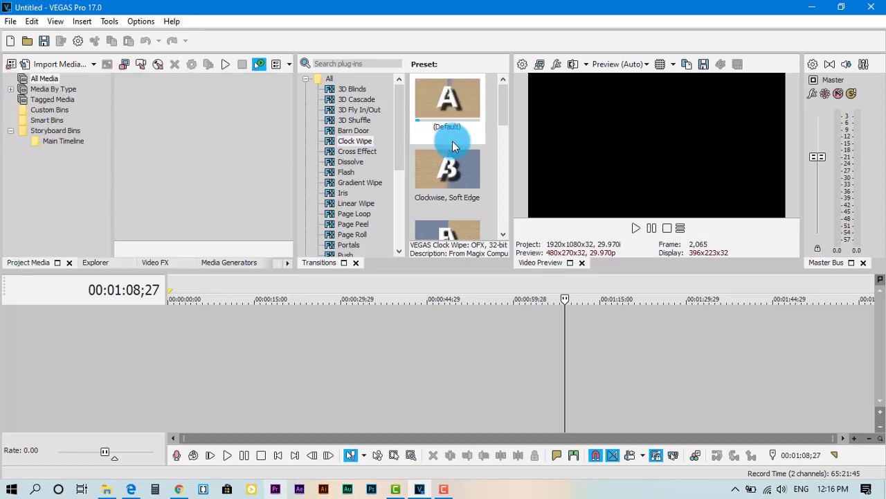
{"action": "left_click_drag", "start_coordinate": [399, 115], "coordinate": [395, 94]}
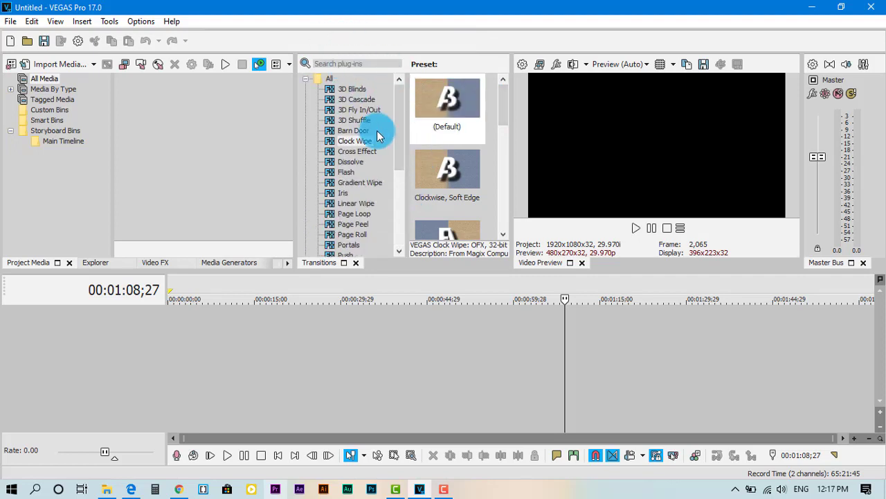
{"action": "left_click_drag", "start_coordinate": [402, 149], "coordinate": [401, 99]}
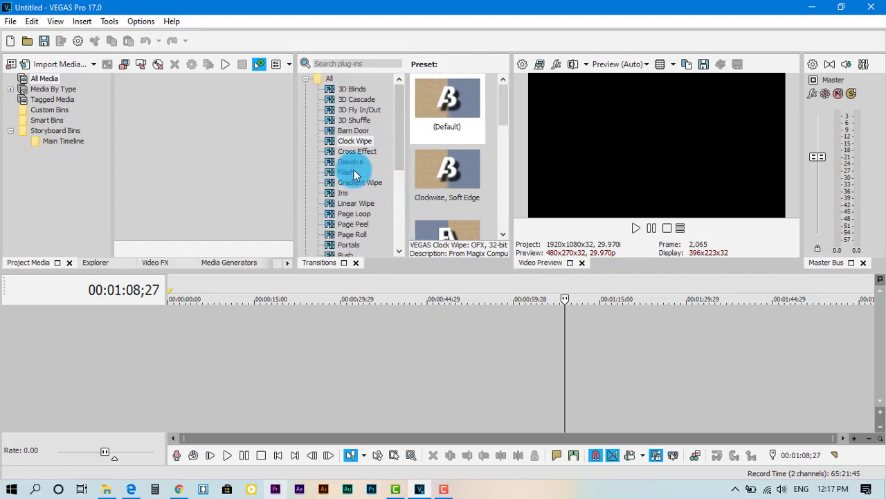
Widen the tabbed window group slightly and browse Explorer, the Black Restore video effect and the Solid Color generator, ending on Project Media
{"action": "mouse_move", "coordinate": [296, 159]}
{"action": "left_mouse_down"}
{"action": "mouse_move", "coordinate": [198, 160]}
{"action": "mouse_move", "coordinate": [352, 154]}
{"action": "mouse_move", "coordinate": [307, 155]}
{"action": "left_mouse_up"}
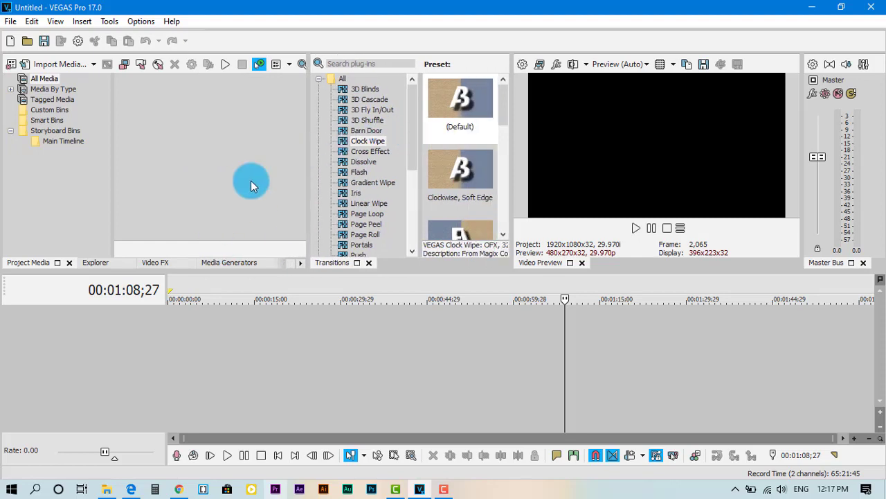
{"action": "left_click", "coordinate": [102, 265]}
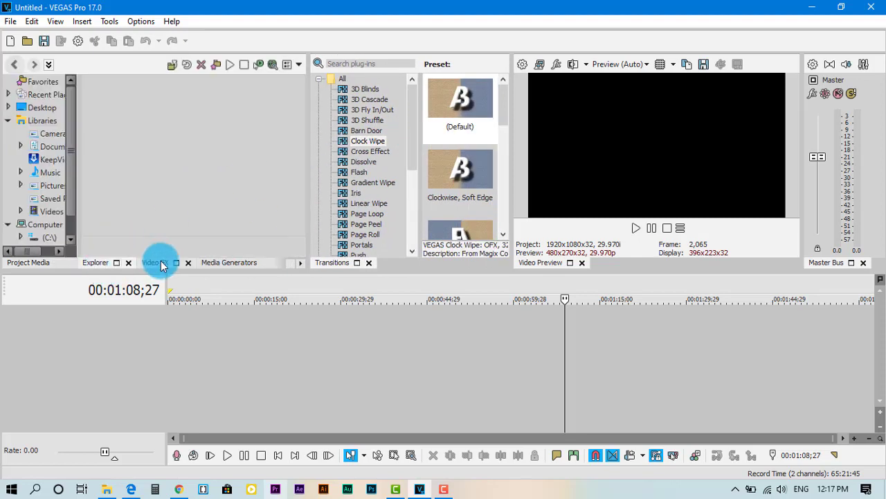
{"action": "left_click", "coordinate": [160, 262]}
{"action": "left_click", "coordinate": [64, 141]}
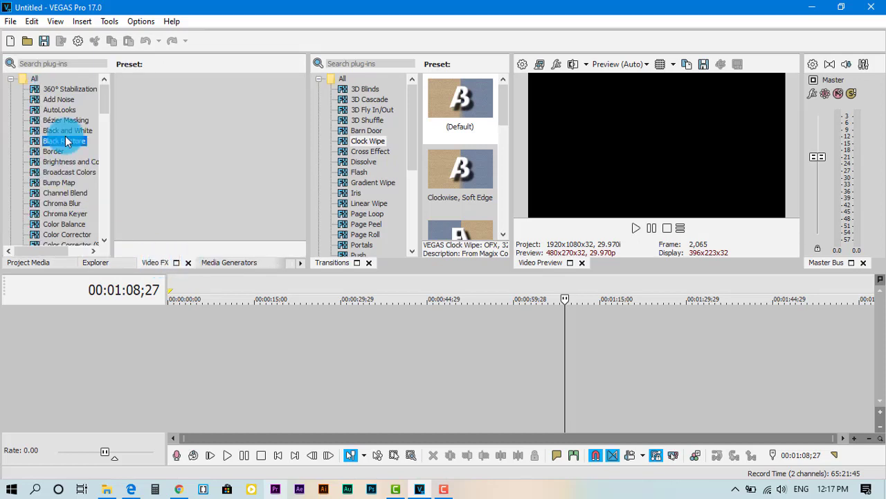
{"action": "left_click", "coordinate": [234, 262]}
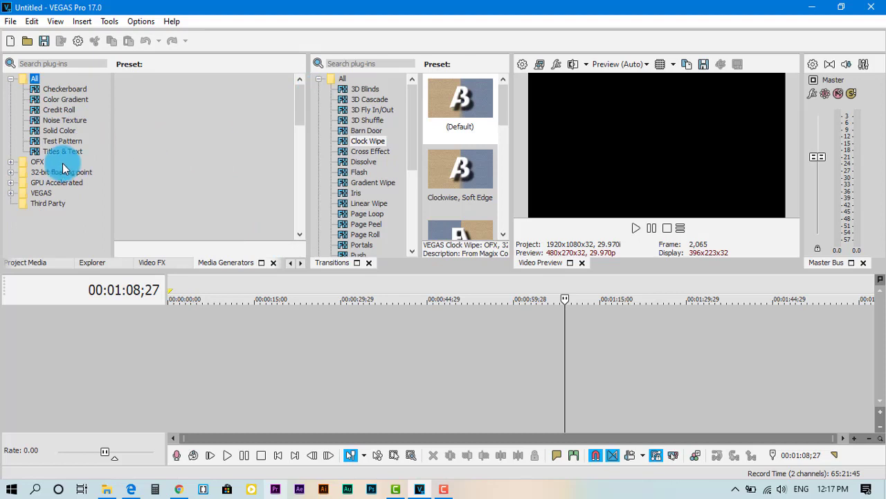
{"action": "left_click", "coordinate": [76, 131]}
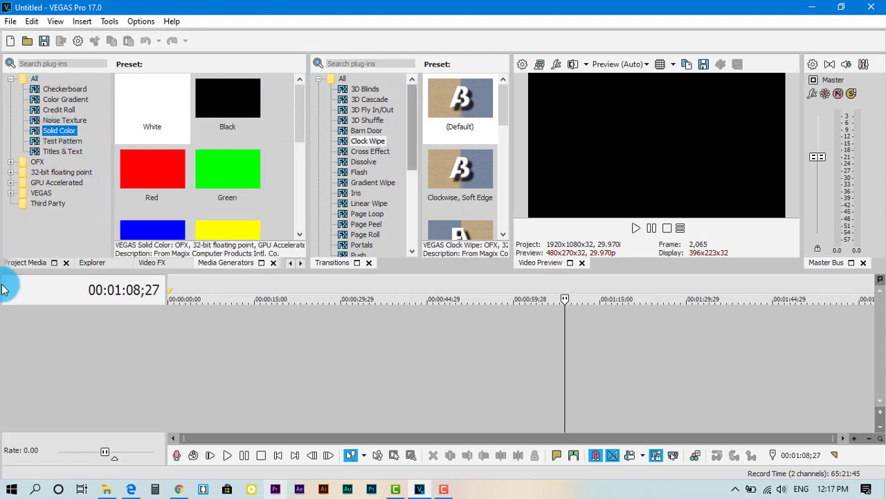
{"action": "left_click", "coordinate": [18, 263]}
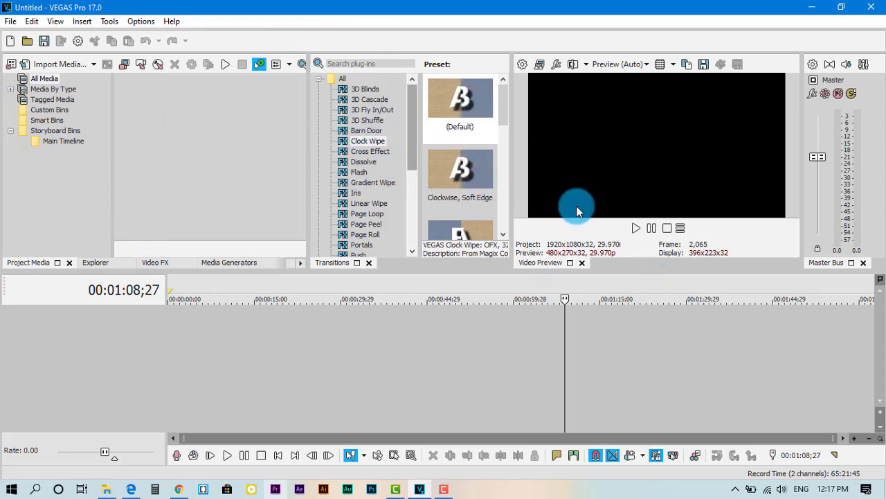
Close the Master Bus window and widen the Transitions window slightly by narrowing the Video Preview
{"action": "left_click", "coordinate": [864, 263]}
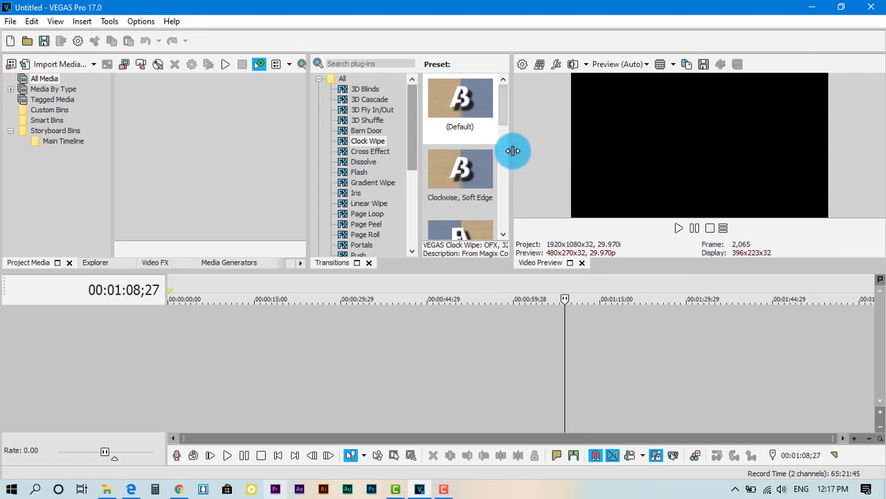
{"action": "mouse_move", "coordinate": [512, 150]}
{"action": "left_mouse_down"}
{"action": "mouse_move", "coordinate": [547, 153]}
{"action": "mouse_move", "coordinate": [520, 136]}
{"action": "left_mouse_up"}
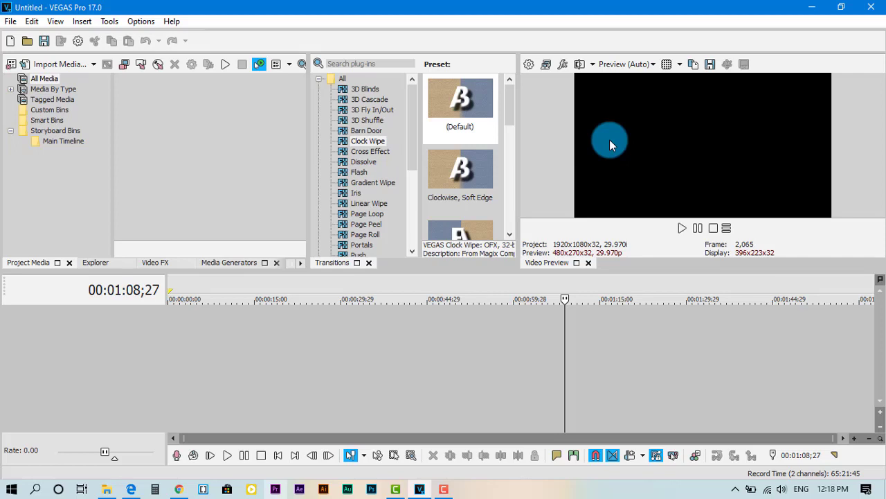
Save the current window layout as "somitpro" with shortcut slot 0, overwriting the existing layout file of that name
{"action": "left_click", "coordinate": [59, 23]}
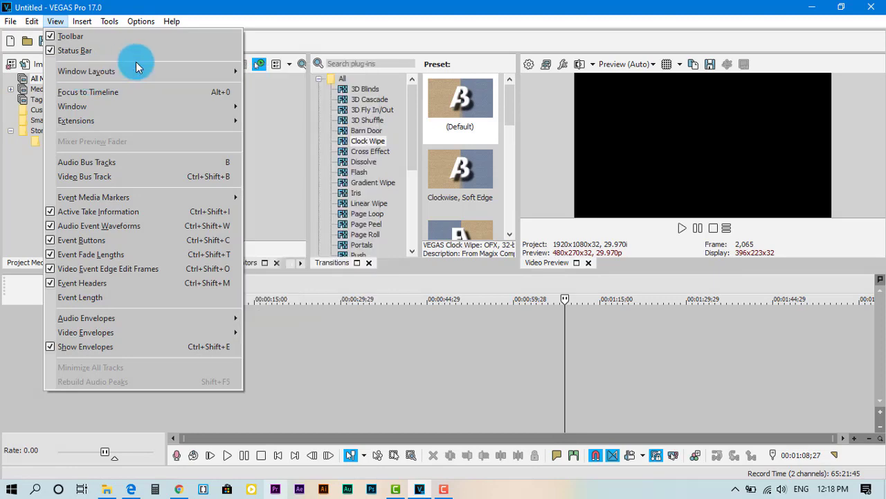
{"action": "mouse_move", "coordinate": [228, 73]}
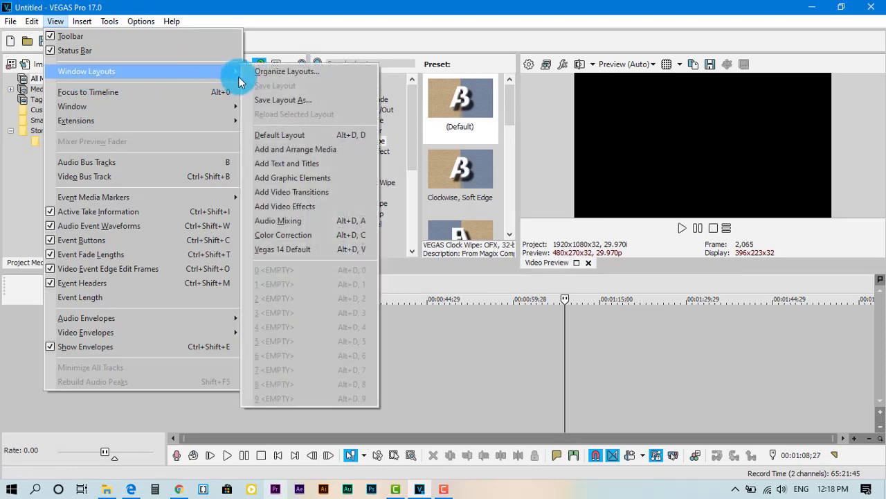
{"action": "left_click", "coordinate": [283, 103]}
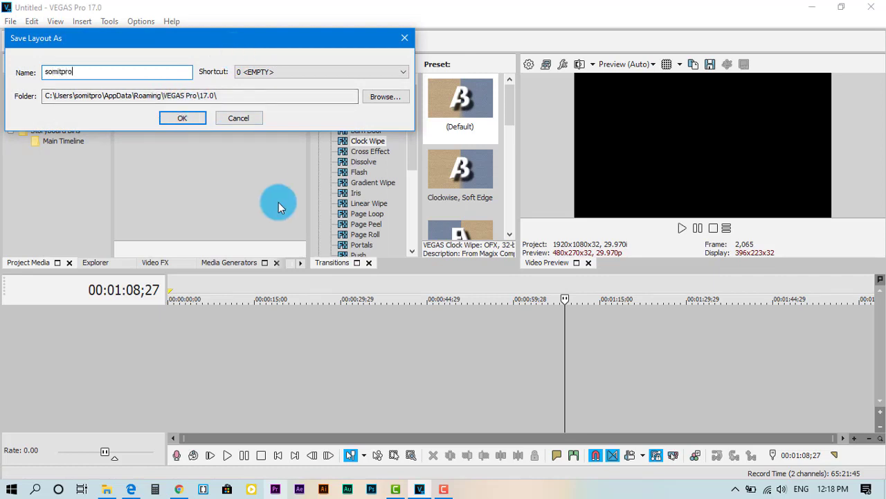
{"action": "left_click", "coordinate": [257, 71]}
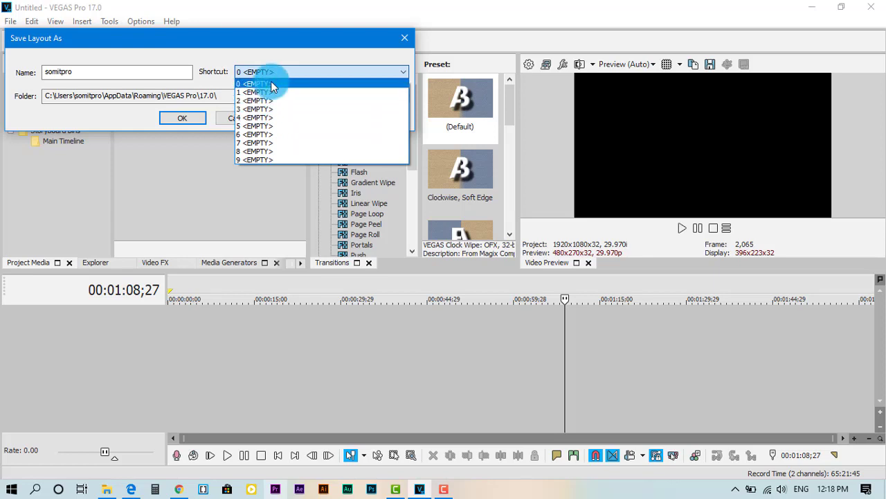
{"action": "left_click", "coordinate": [251, 73]}
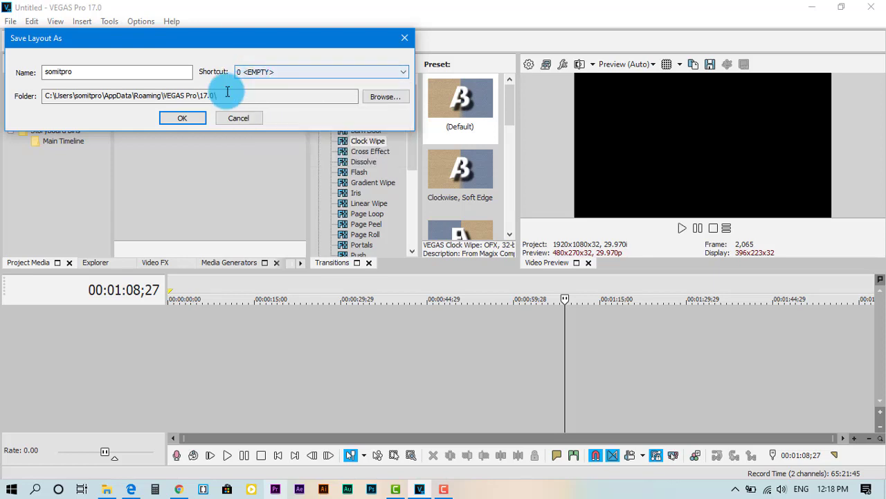
{"action": "left_click", "coordinate": [182, 118]}
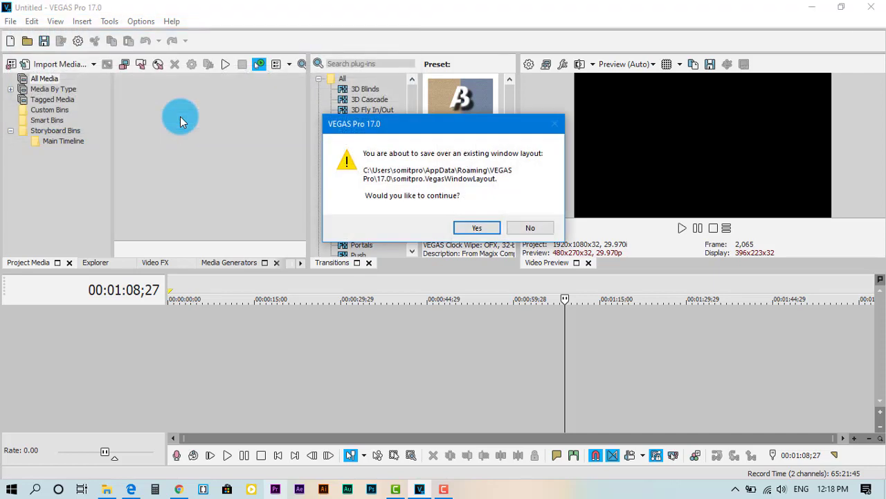
{"action": "left_click", "coordinate": [481, 227]}
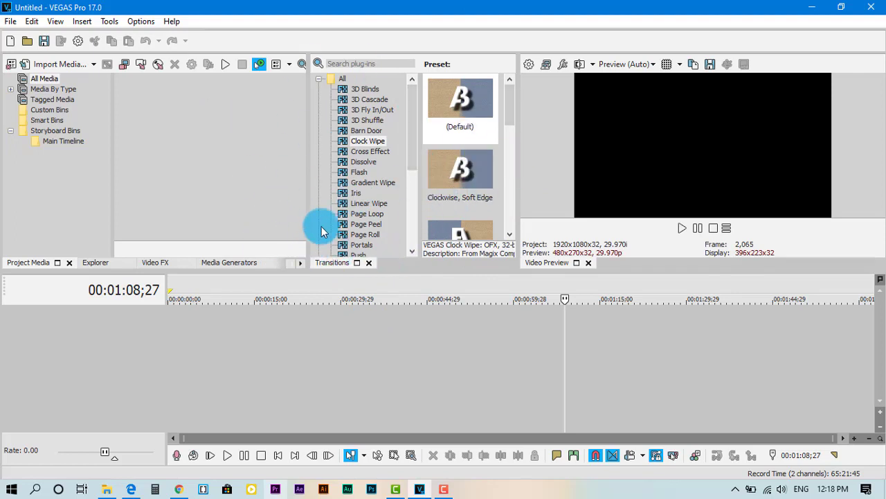
Close the Transitions, Video Preview, Project Notes, Media Generators, Video FX, Explorer and Project Media windows
{"action": "left_click", "coordinate": [369, 263]}
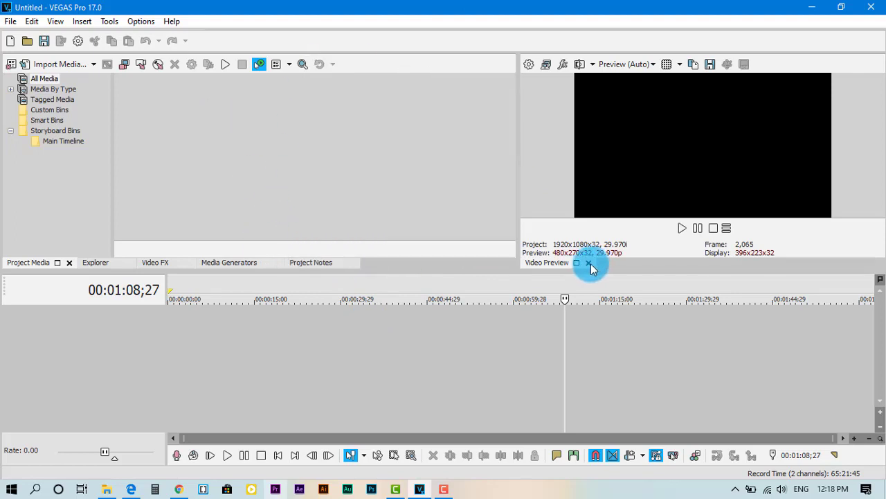
{"action": "left_click", "coordinate": [589, 264]}
{"action": "left_click", "coordinate": [304, 264]}
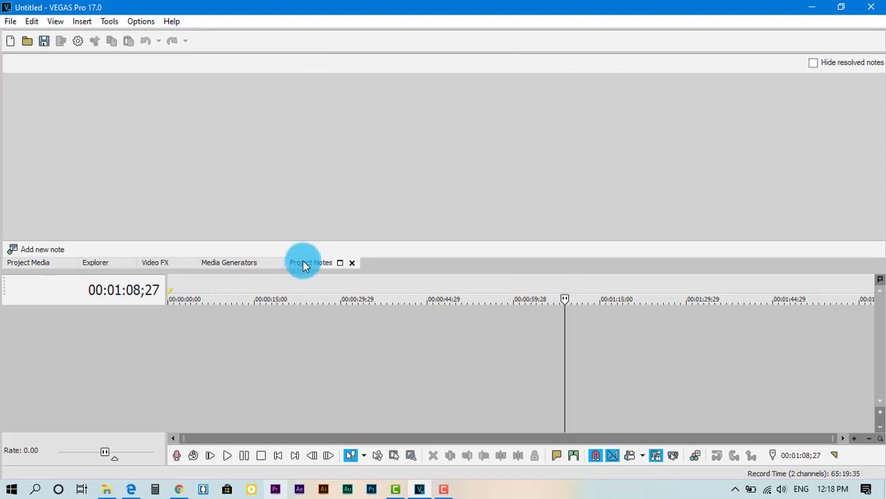
{"action": "left_click", "coordinate": [351, 262]}
{"action": "left_click", "coordinate": [277, 264]}
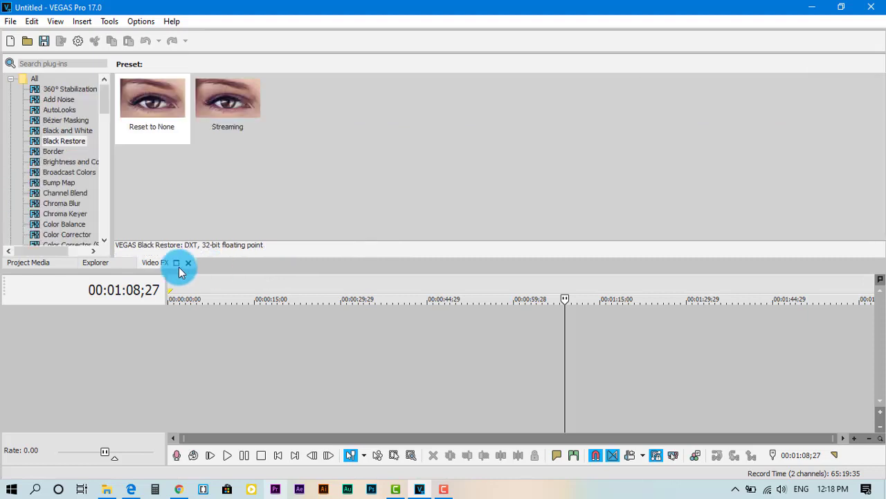
{"action": "left_click", "coordinate": [182, 263]}
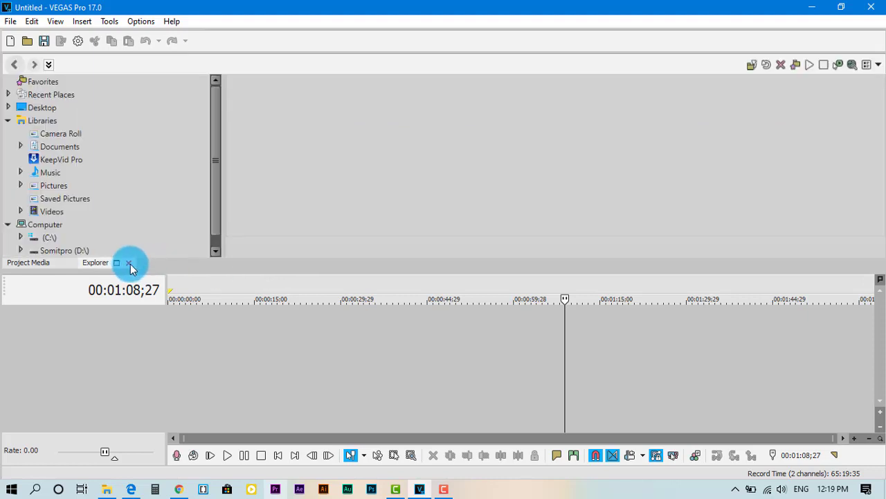
{"action": "left_click", "coordinate": [130, 263]}
{"action": "left_click", "coordinate": [71, 262]}
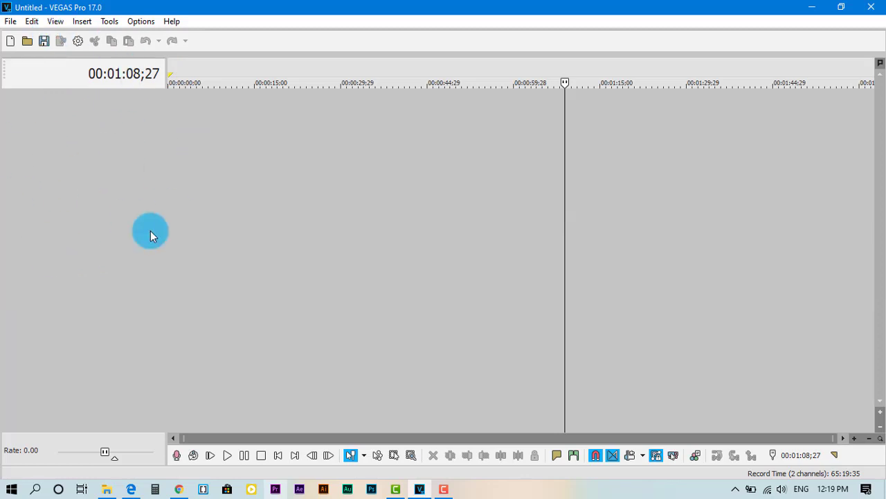
Load the saved "somitpro" layout from the window layouts list to bring back the closed windows
{"action": "left_click", "coordinate": [56, 25]}
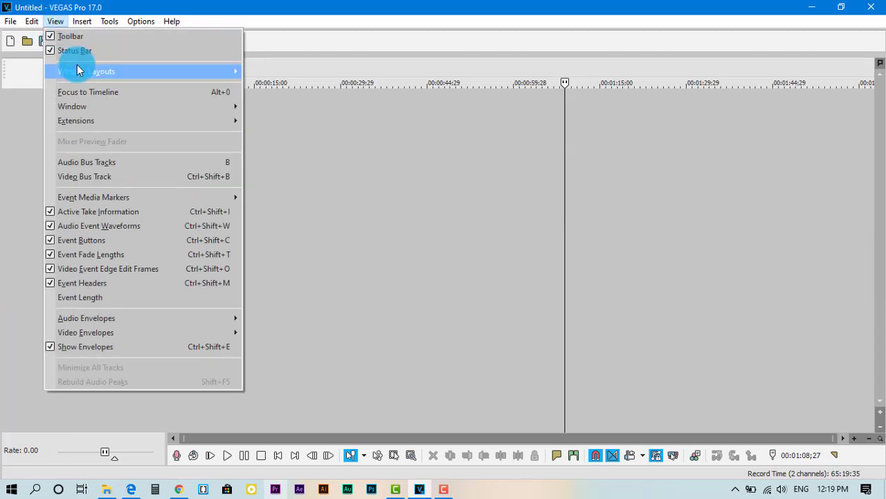
{"action": "mouse_move", "coordinate": [74, 74]}
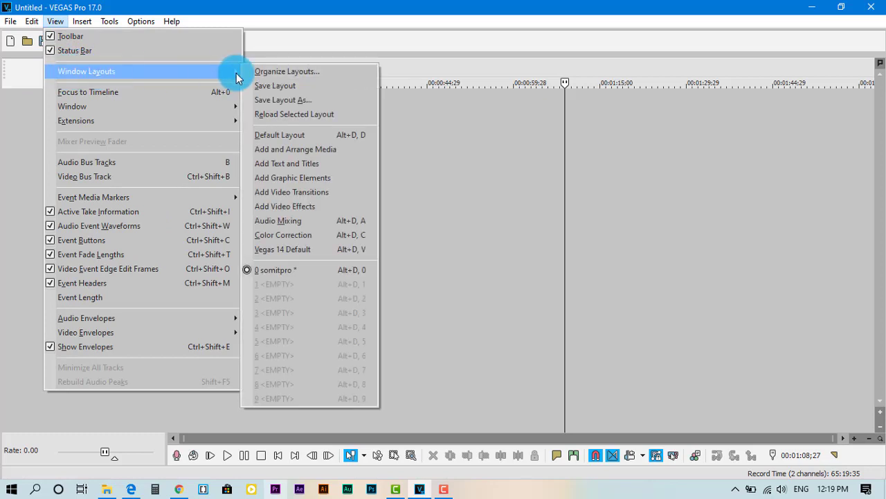
{"action": "left_click", "coordinate": [277, 270]}
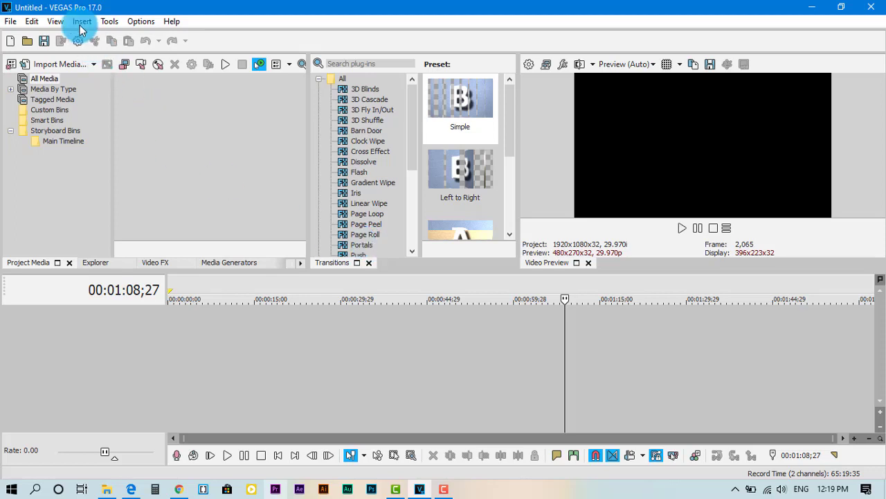
Switch the workspace from the saved custom layout to the Default Layout
{"action": "left_click", "coordinate": [57, 22]}
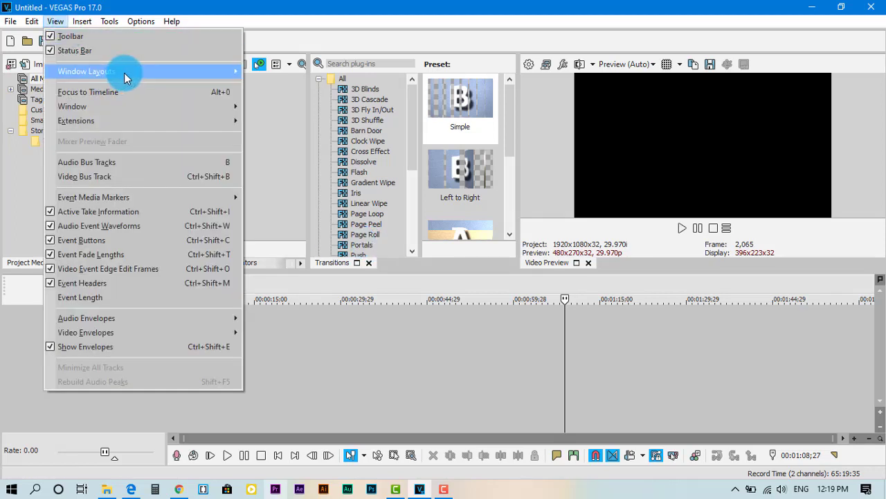
{"action": "mouse_move", "coordinate": [116, 74]}
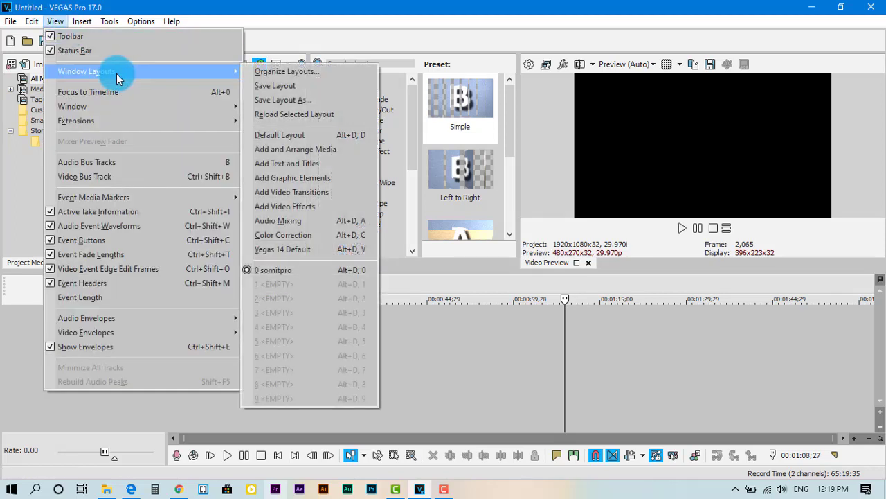
{"action": "left_click", "coordinate": [282, 136]}
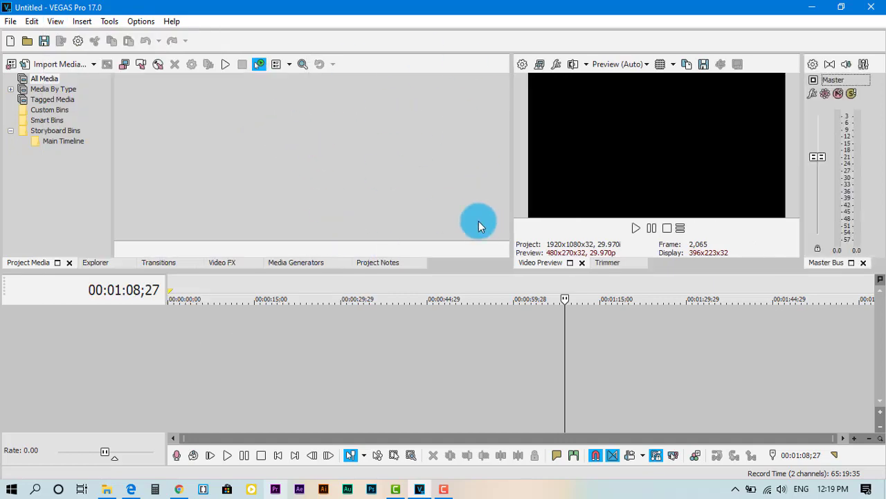
Check which shortcut the layouts list assigns to "somitpro" and load that layout with it
{"action": "left_click", "coordinate": [55, 22]}
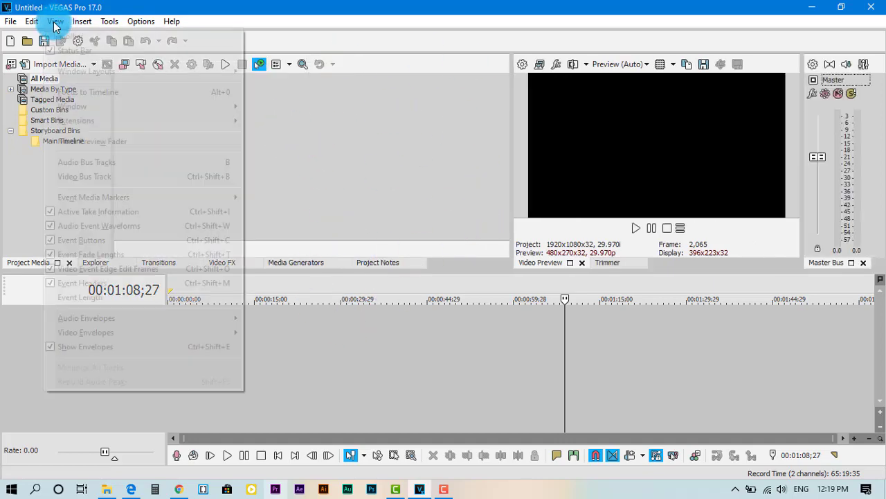
{"action": "mouse_move", "coordinate": [123, 72]}
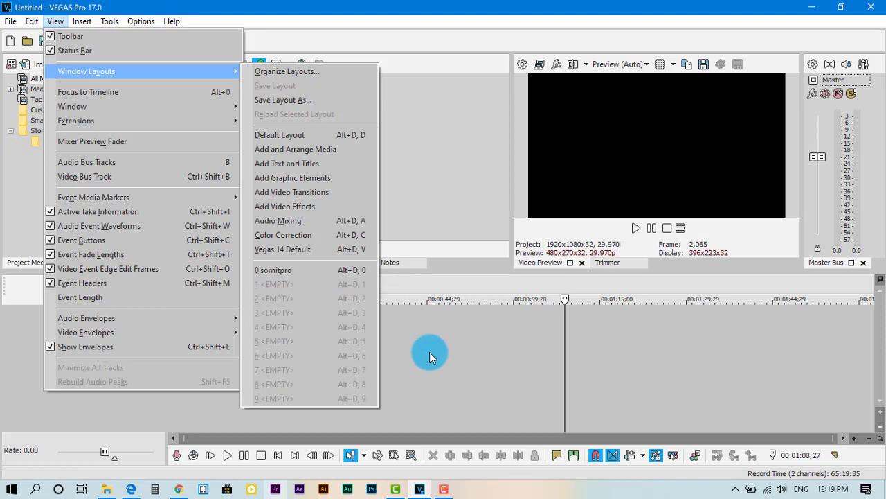
{"action": "left_click", "coordinate": [460, 377]}
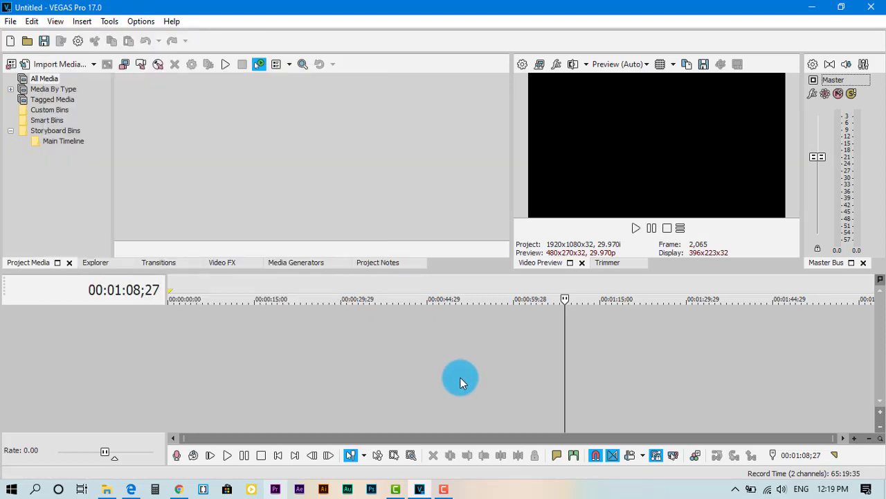
{"action": "key", "text": "alt+d"}
{"action": "key", "text": "0"}
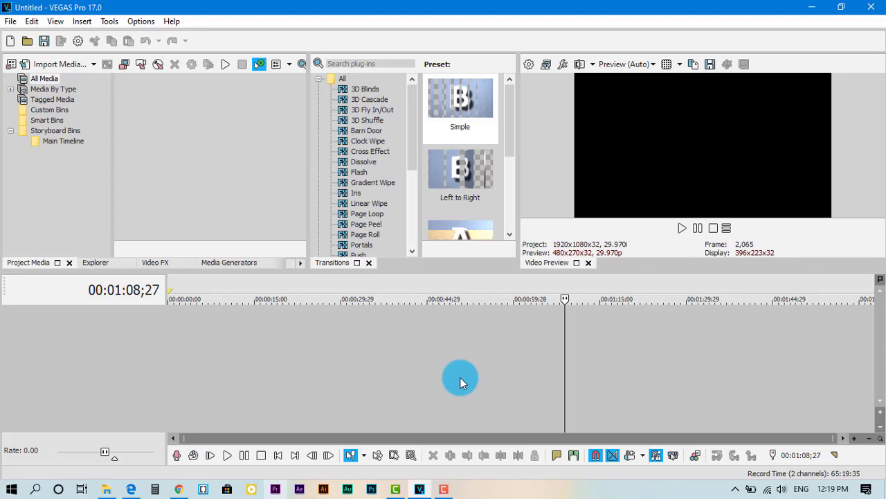
Restore the Default Layout and return to the "somitpro" layout, using their shortcuts
{"action": "key", "text": "ctrl+alt+d"}
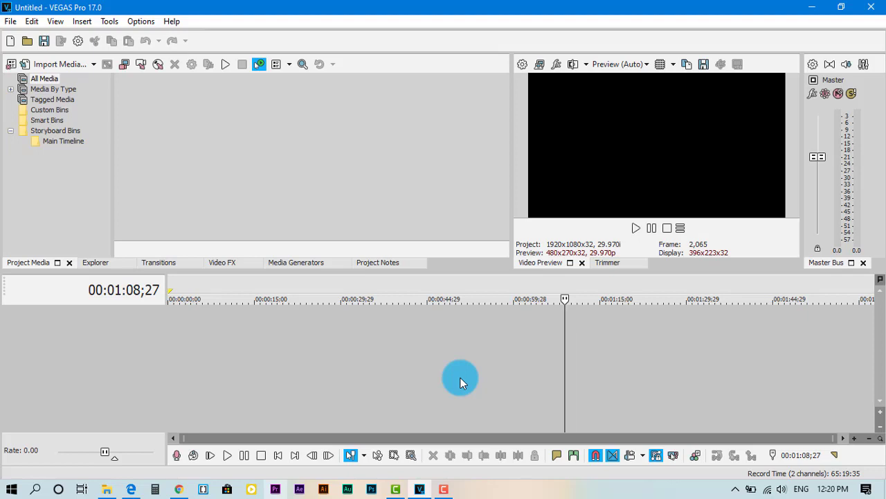
{"action": "key", "text": "alt+d"}
{"action": "key", "text": "1"}
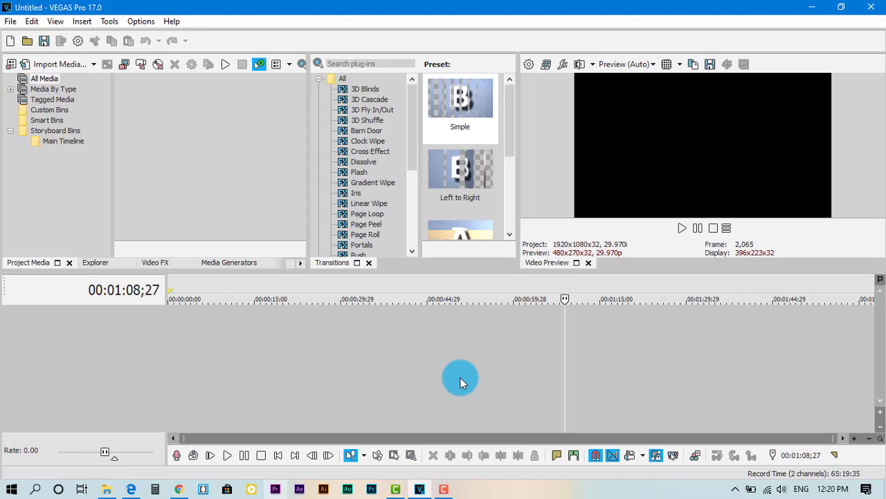